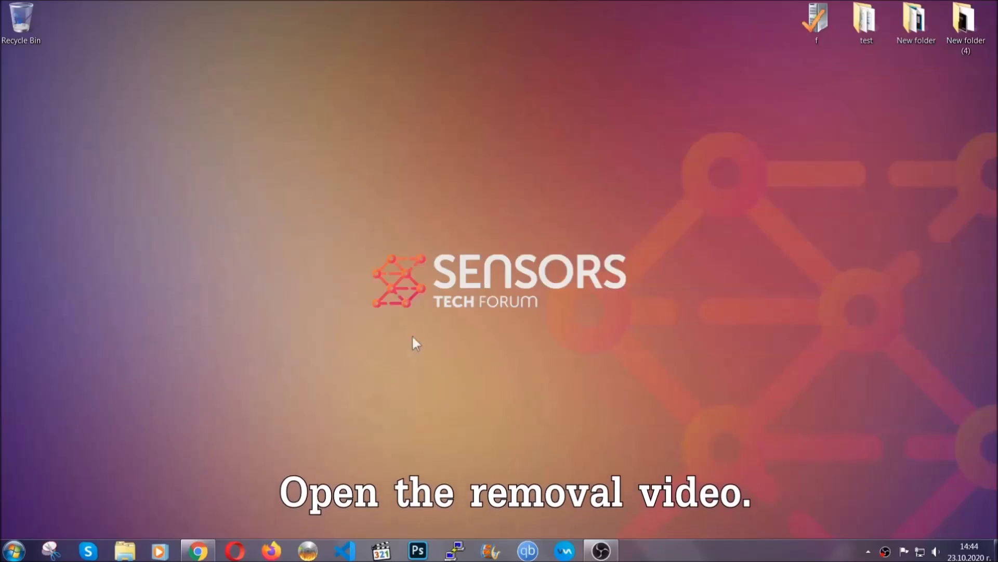
- Follow the video's SensorsTechForum link and launch the downloaded SpyHunter installer
left_click(198, 550)
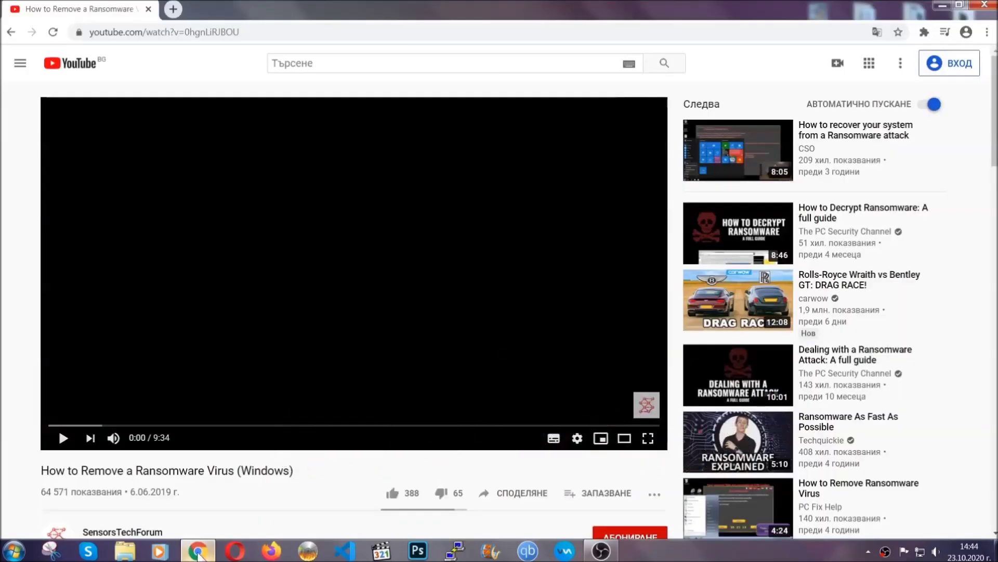
scroll(182, 425, "down", 3)
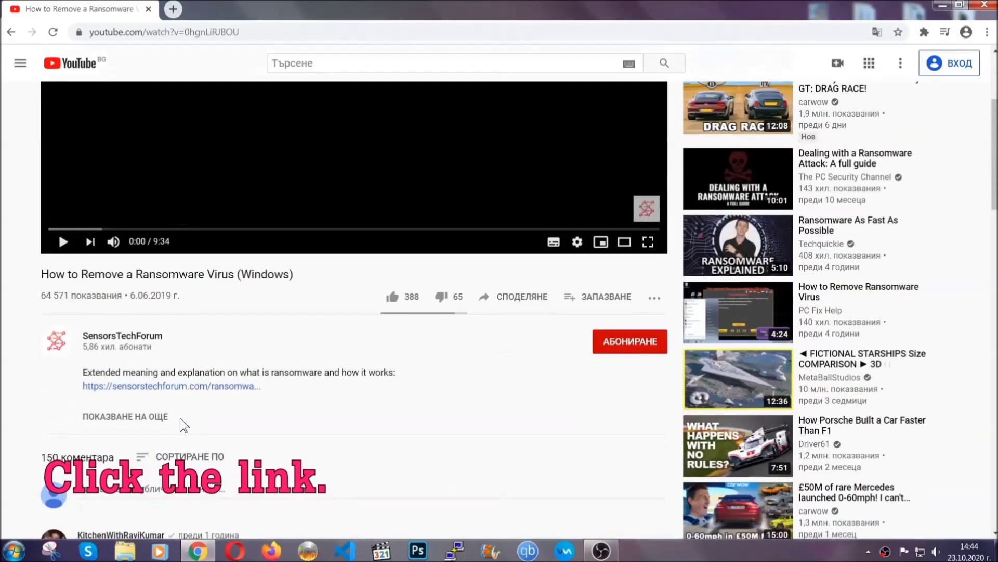
left_click(141, 386)
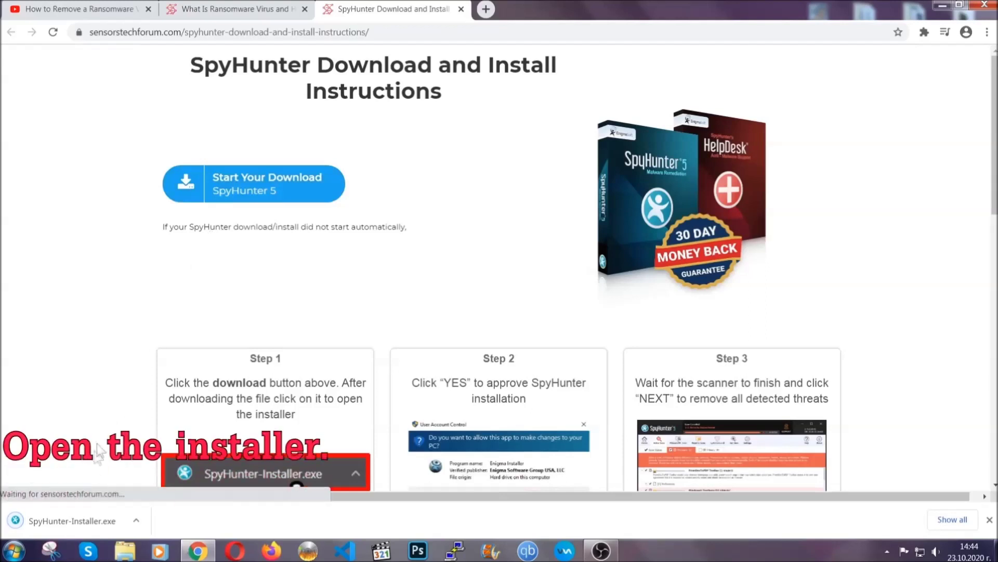
left_click(71, 520)
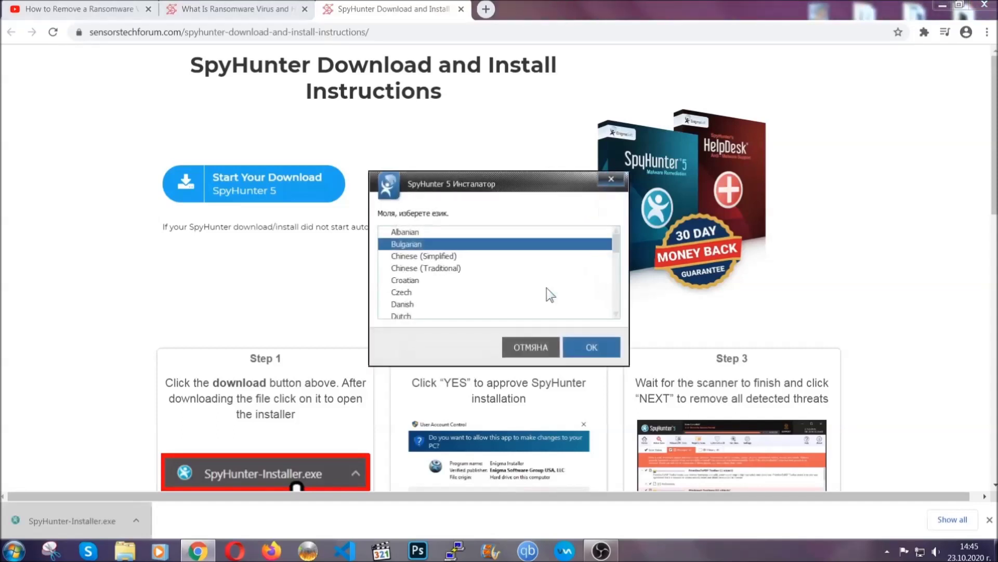
scroll(524, 292, "down", 2)
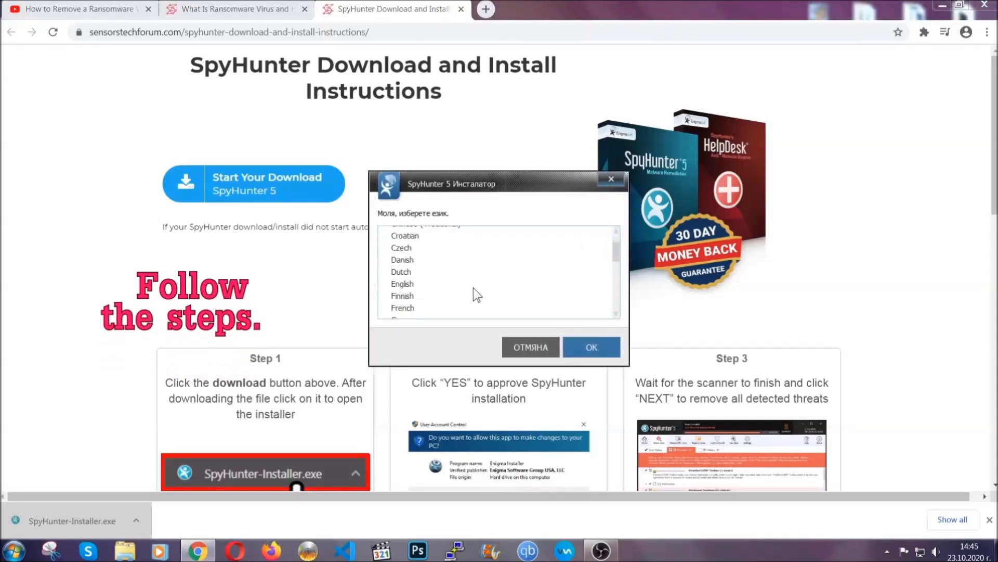
- Install SpyHunter 5 in English with the EULA accepted and finish setup so scanning begins
left_click(470, 285)
left_click(585, 347)
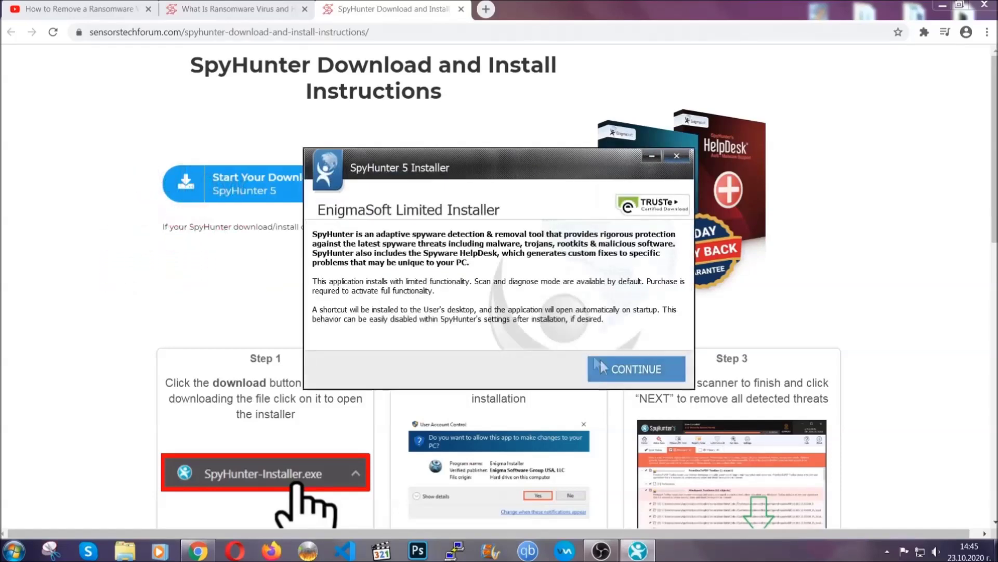
left_click(600, 364)
left_click(570, 336)
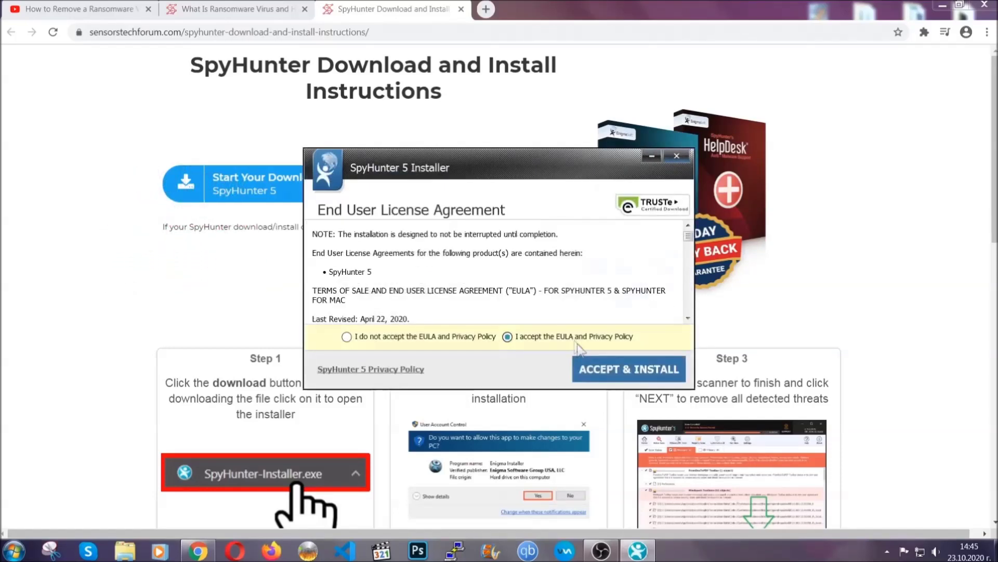
left_click(596, 364)
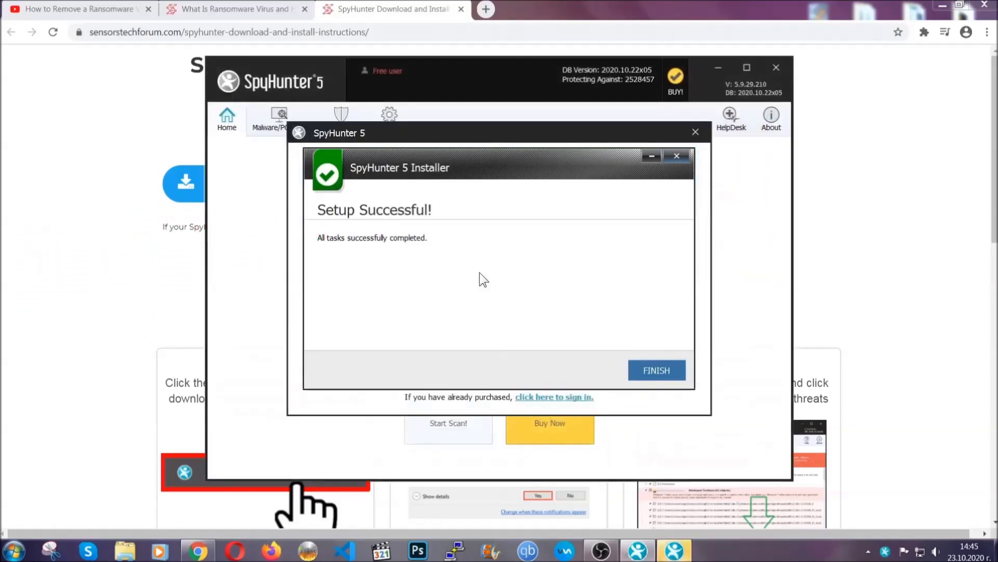
left_click(639, 372)
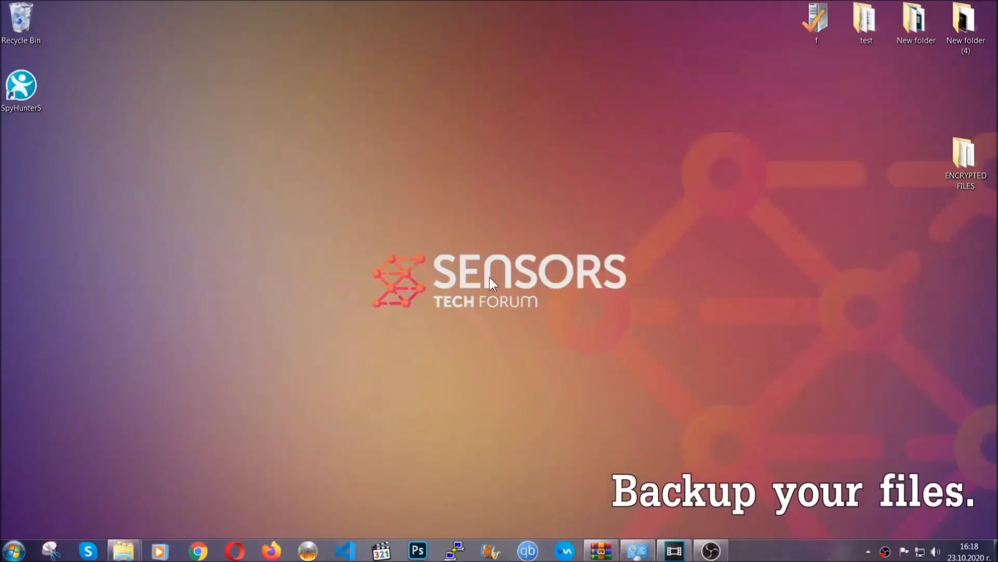
- Copy all six encrypted .efji files from the ENCRYPTED FILES folder
double_click(959, 160)
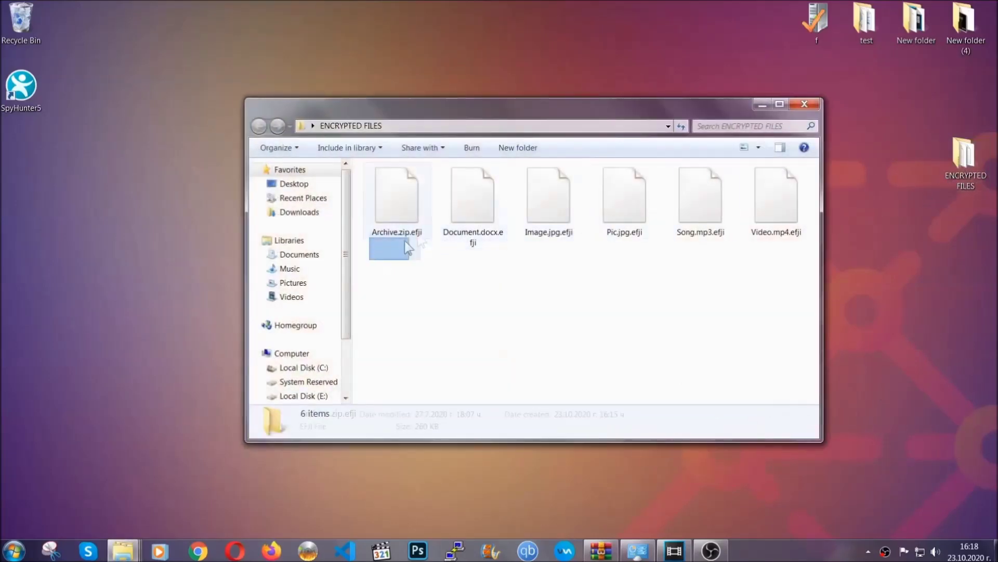
left_click_drag(406, 248, 781, 185)
right_click(781, 184)
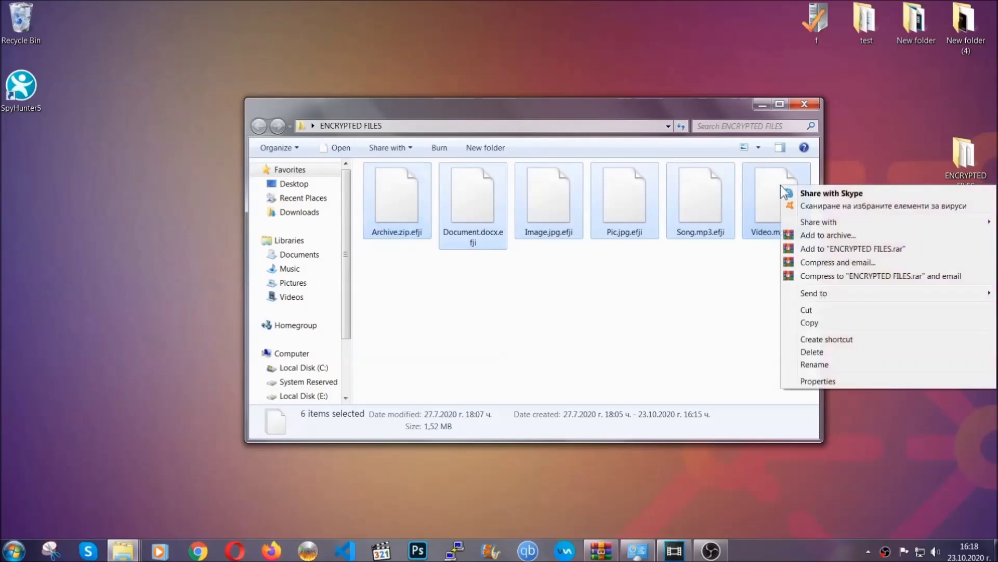
left_click(810, 323)
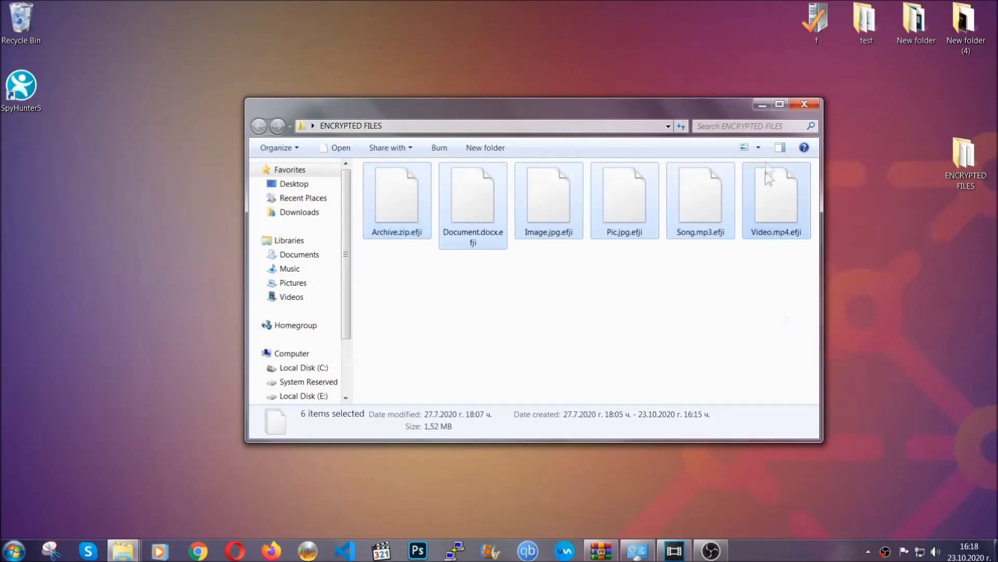
left_click(763, 104)
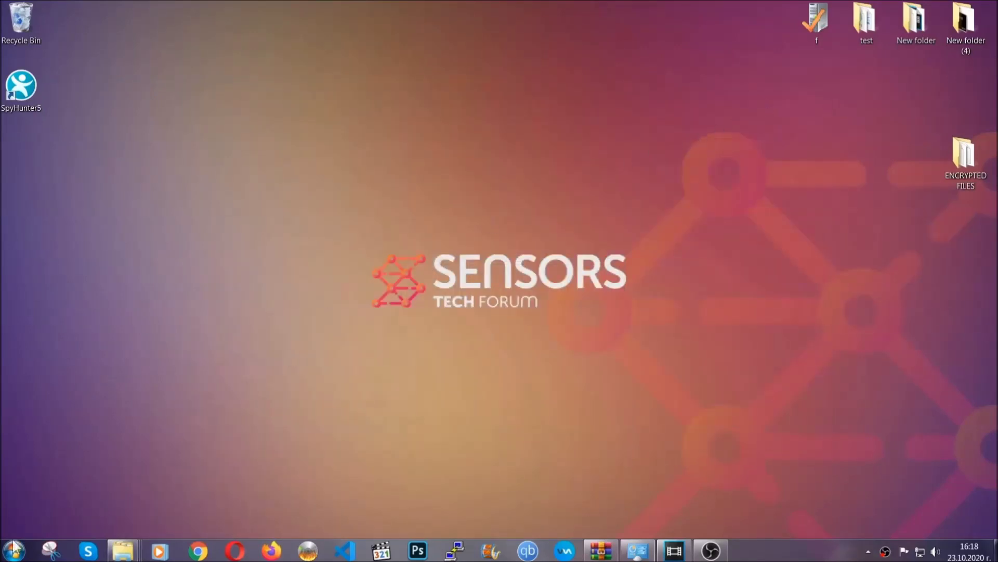
- Paste the copied files onto the empty FLASH DRIVE (H:) via Computer
left_click(13, 550)
left_click(190, 392)
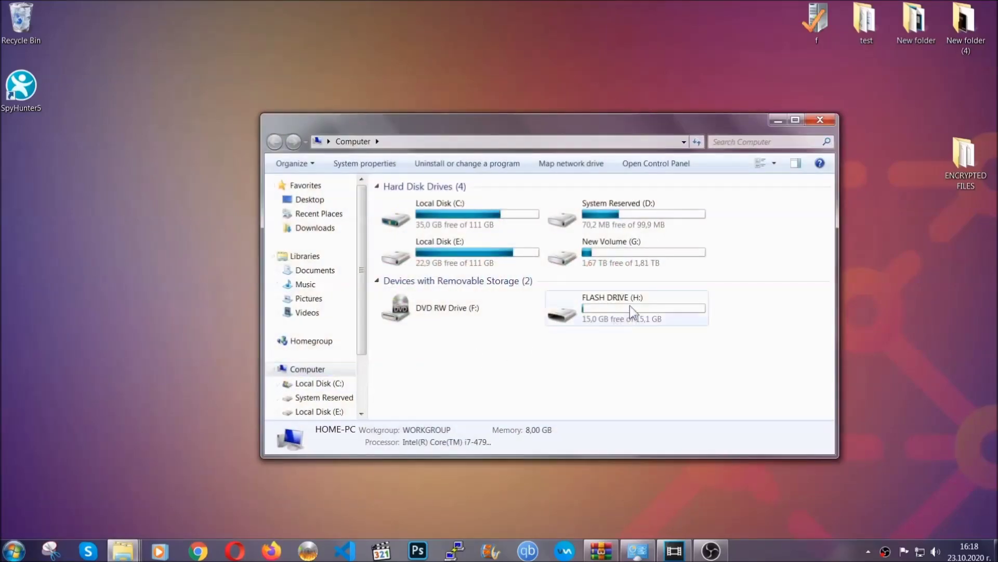
double_click(630, 305)
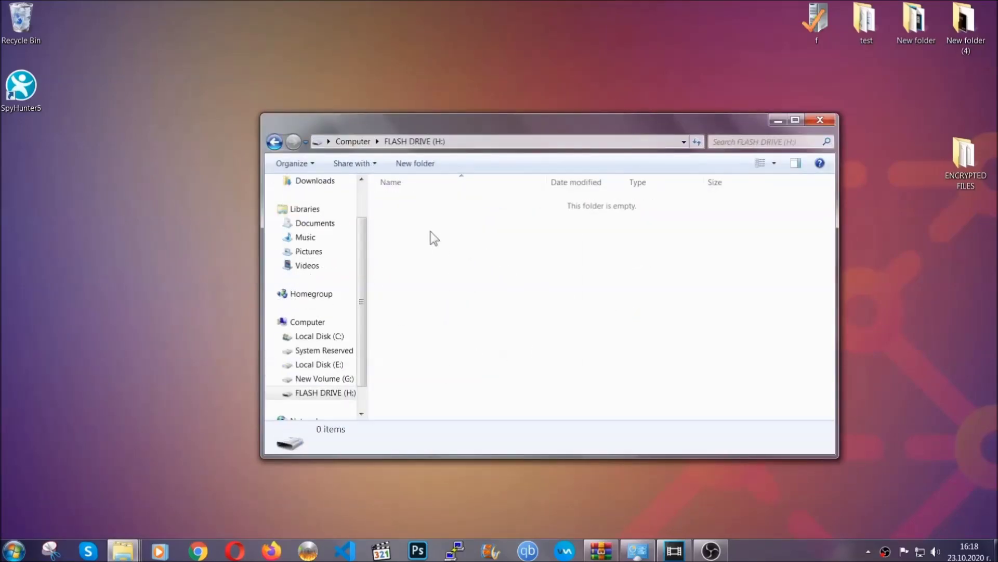
right_click(430, 232)
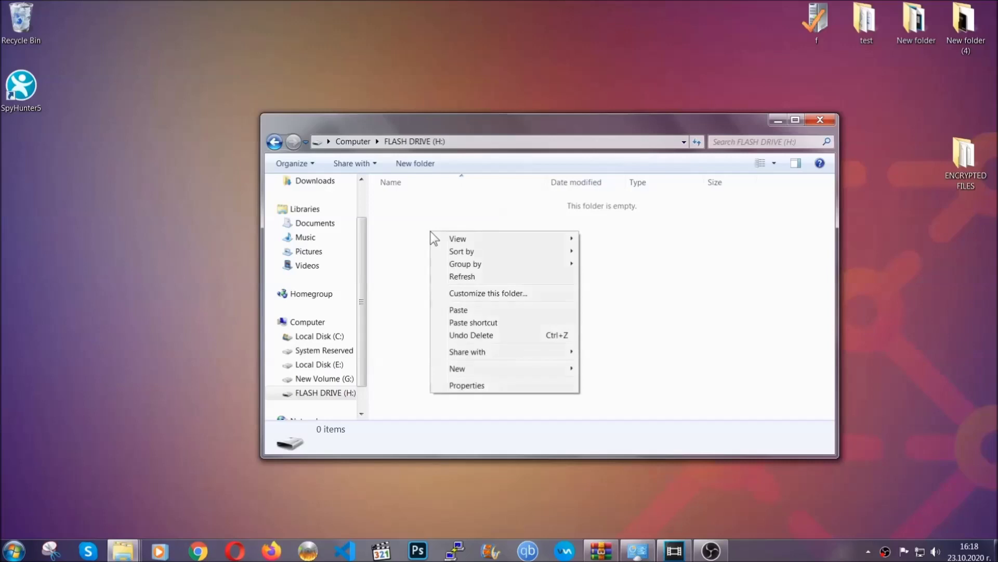
left_click(455, 311)
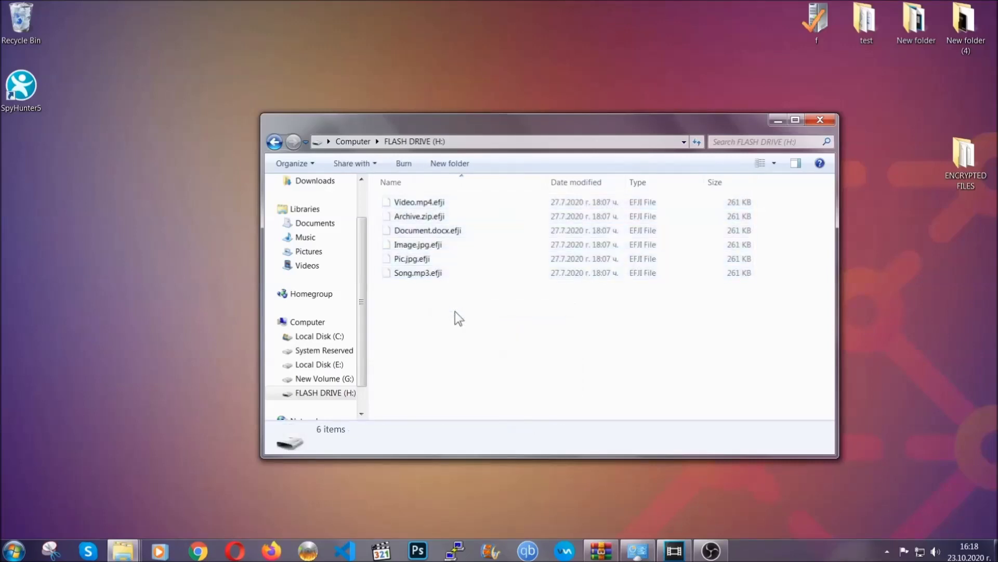
left_click(822, 121)
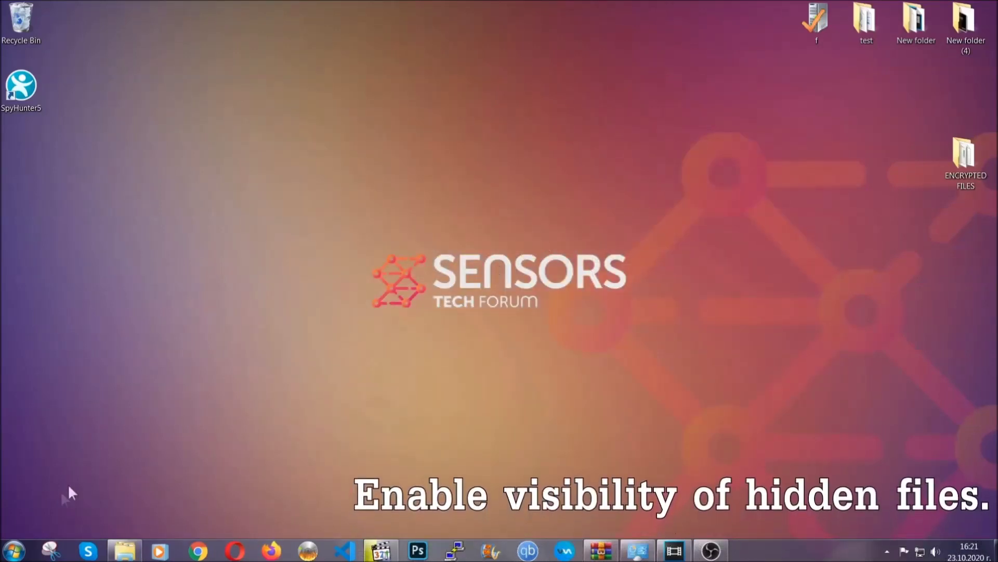
- Find 'show hidden files and folders' in Start search and enable showing hidden files, folders and drives
left_click(15, 551)
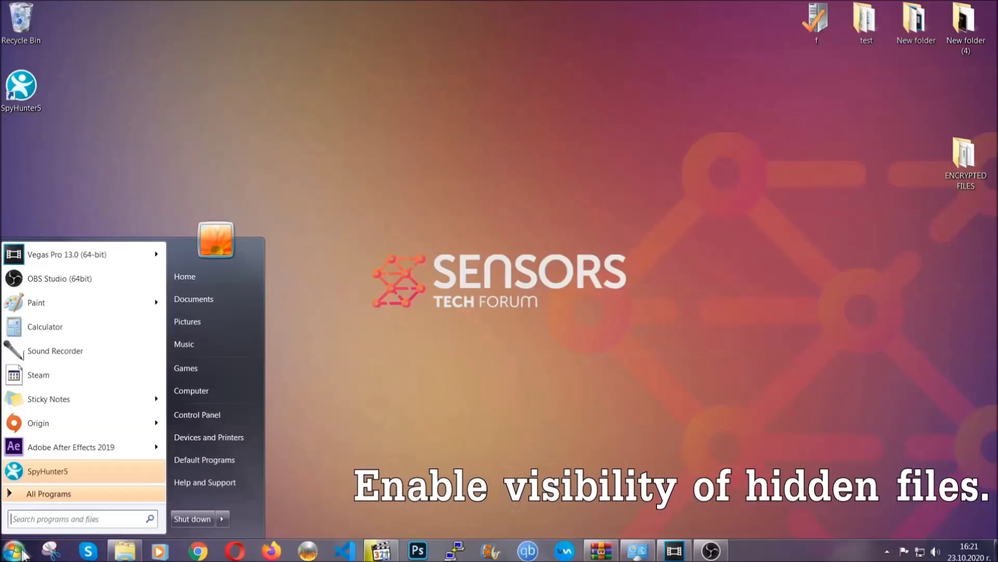
left_click(43, 511)
type("s")
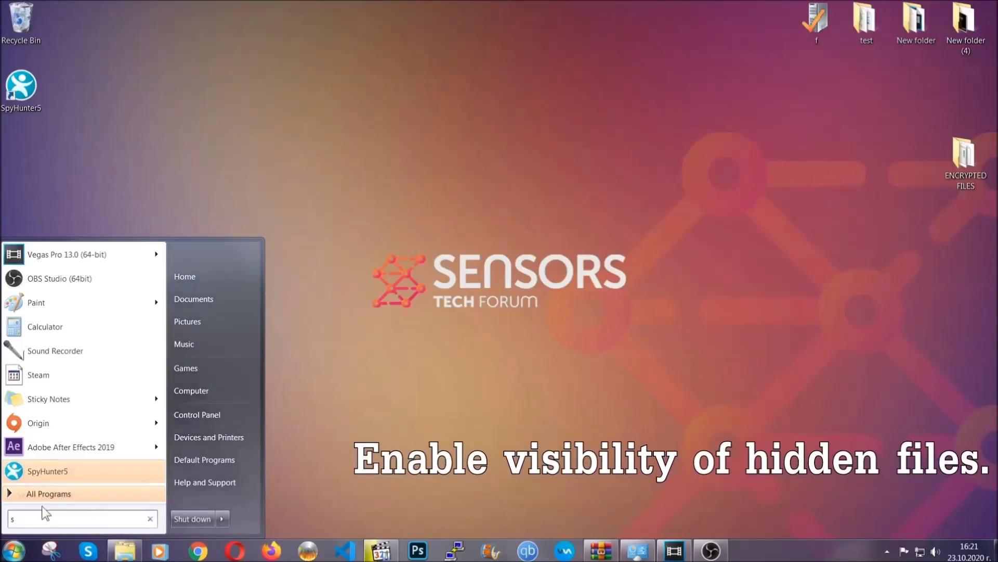
type("howh")
key("BackSpace")
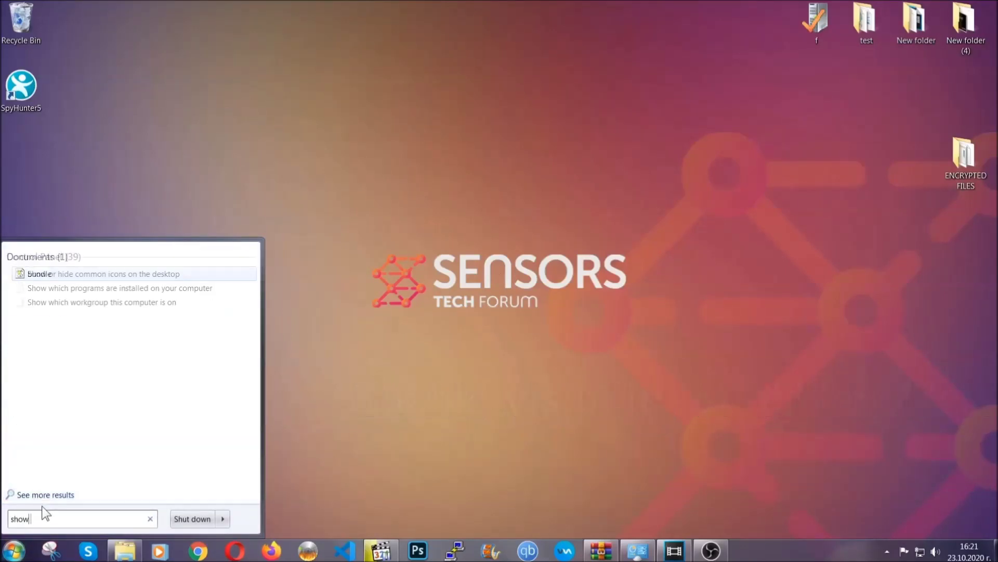
type(" hidden files")
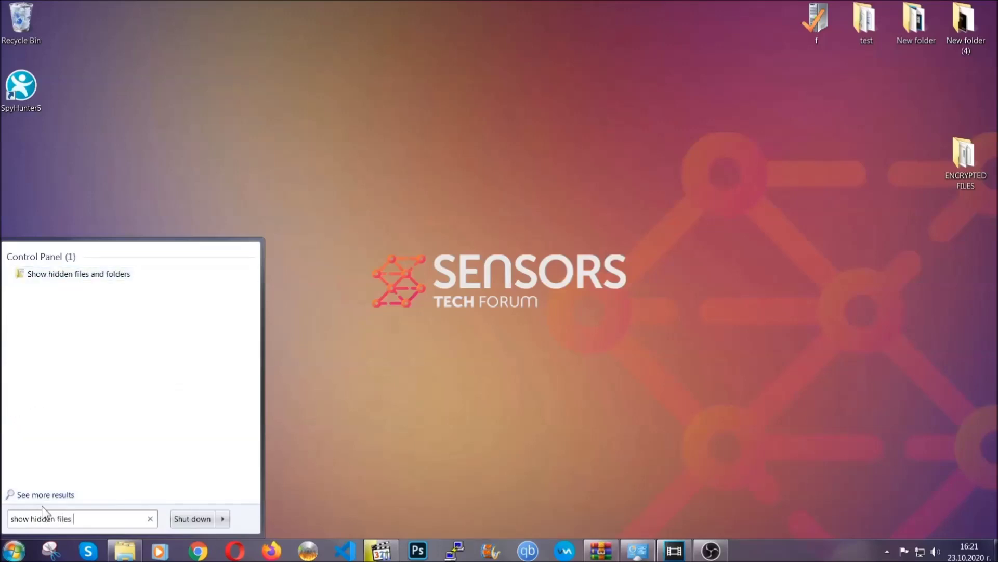
type(" and folders")
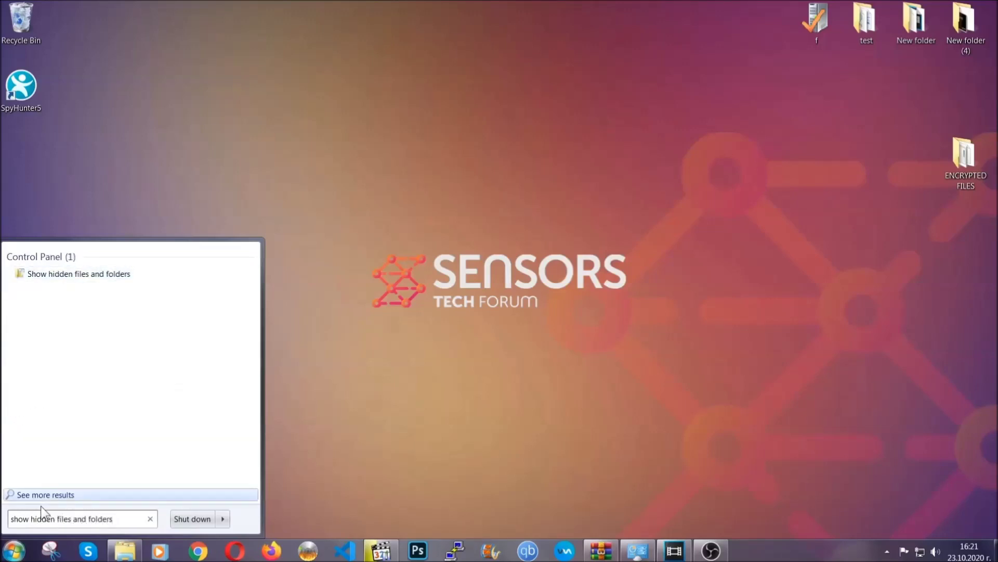
left_click(118, 274)
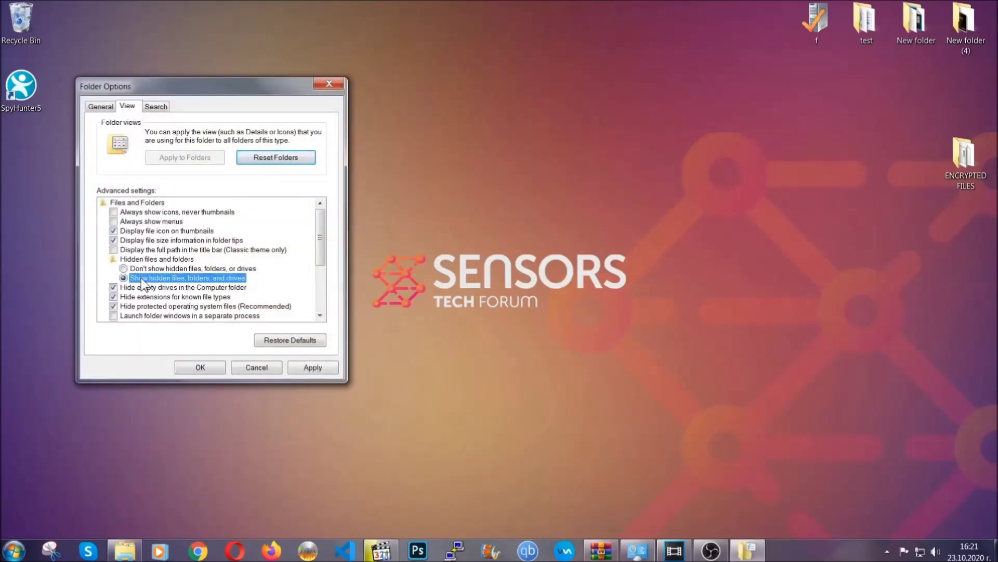
left_click(309, 371)
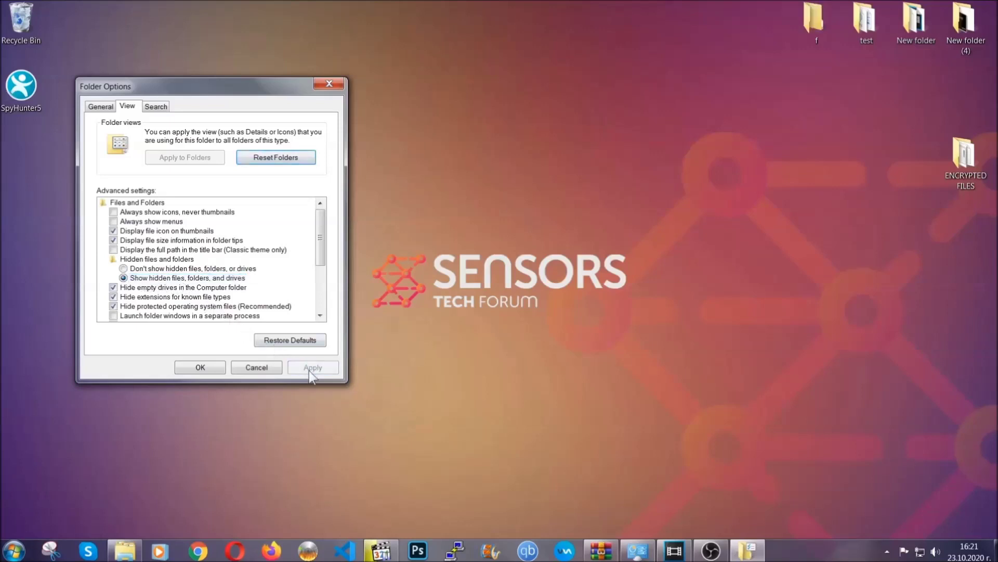
left_click(200, 368)
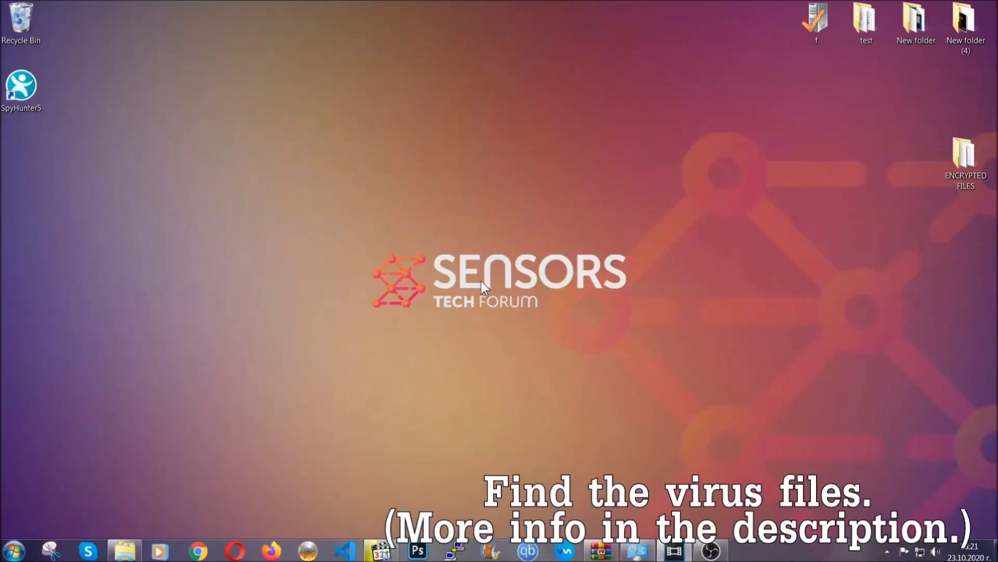
- Bring up the Computer window to search for the virus executable
left_click(14, 550)
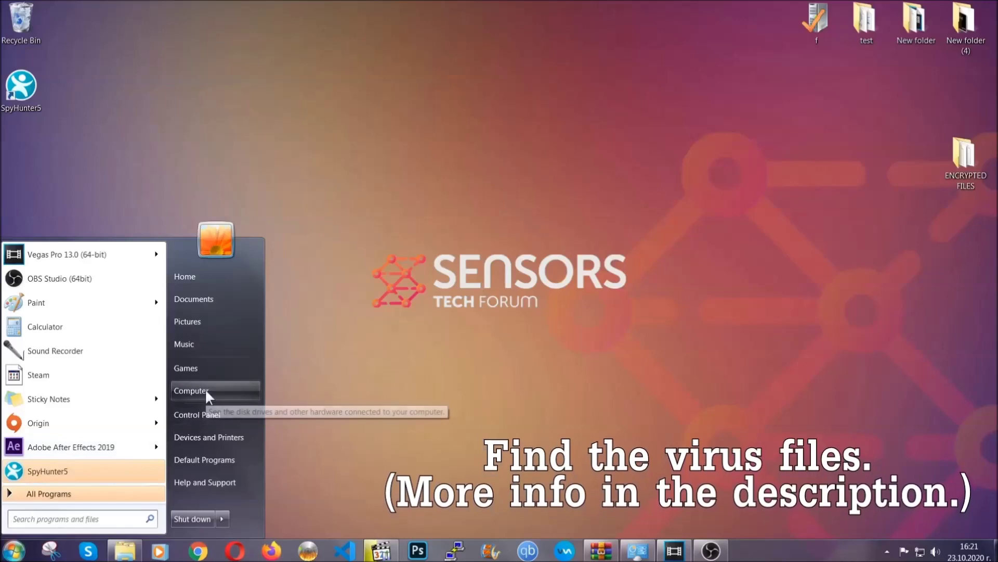
left_click(205, 389)
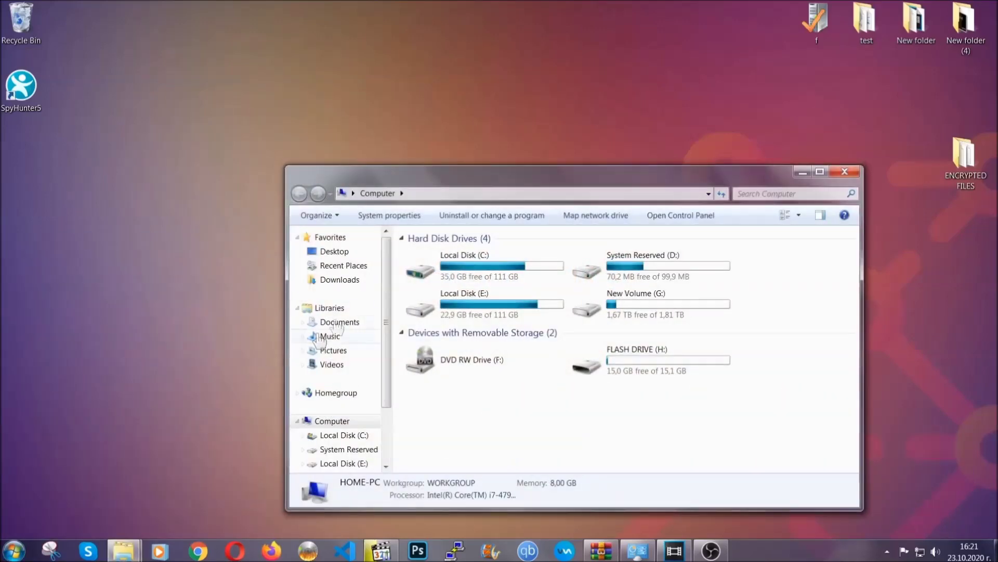
left_click_drag(544, 184, 478, 140)
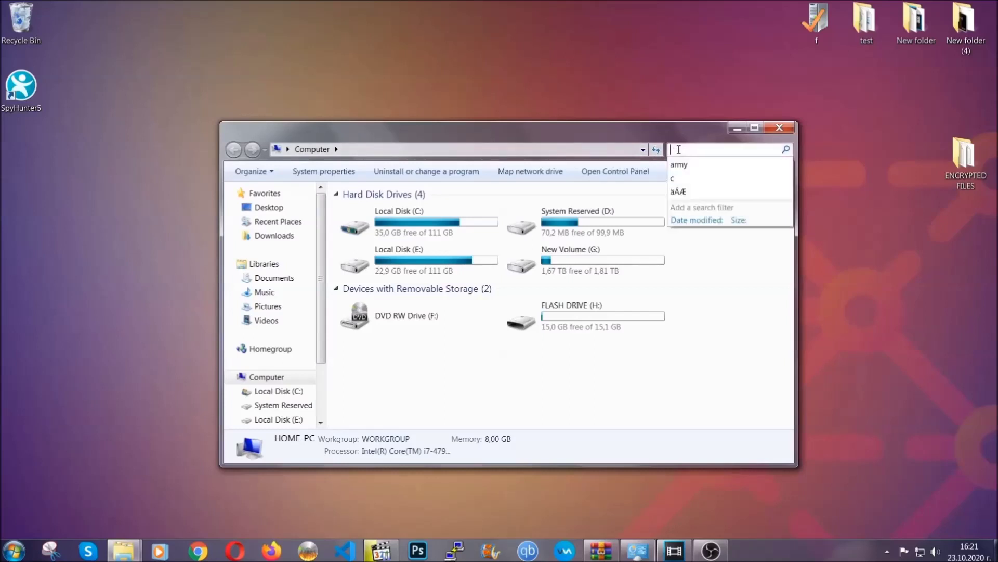
type("file")
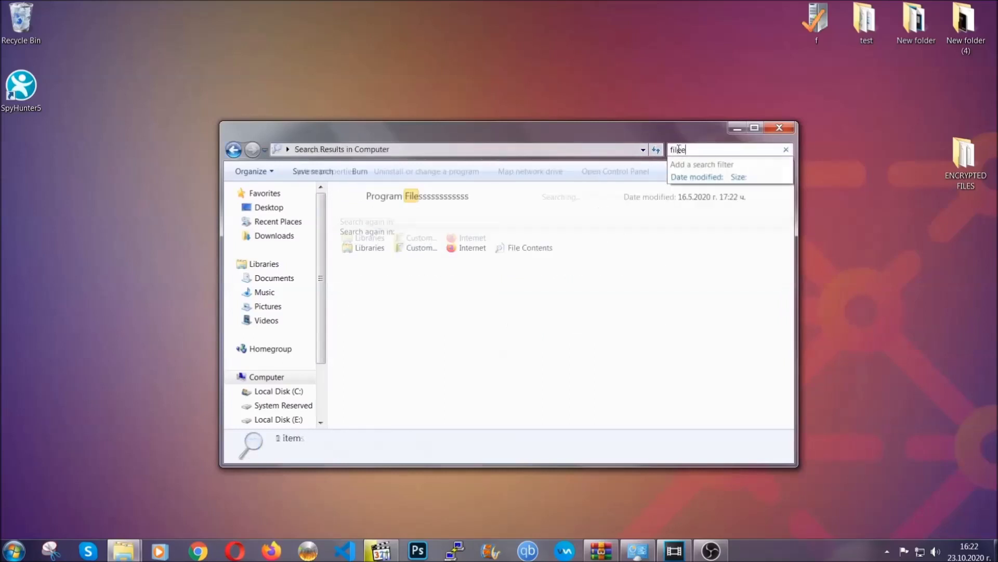
type("extension:")
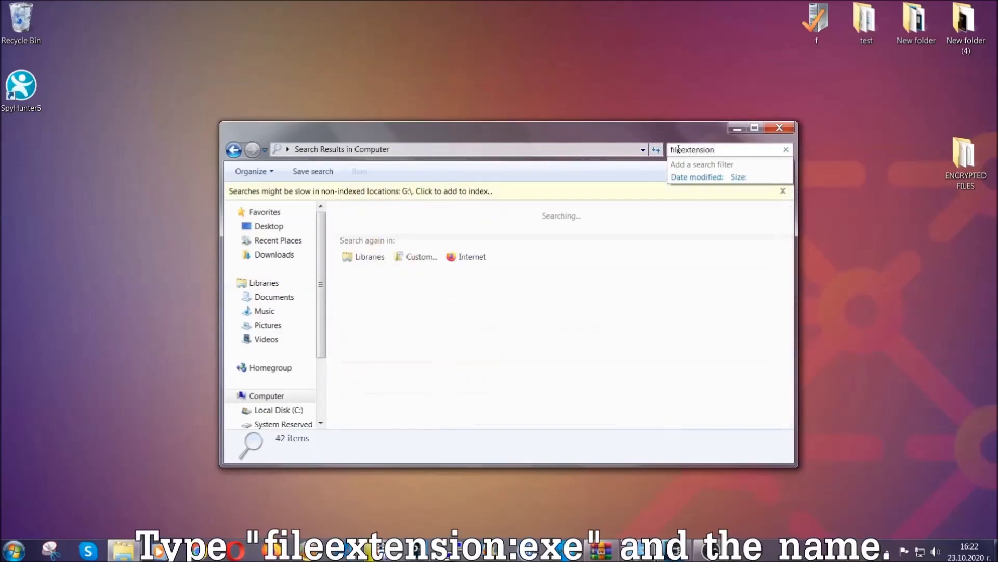
type("exe E")
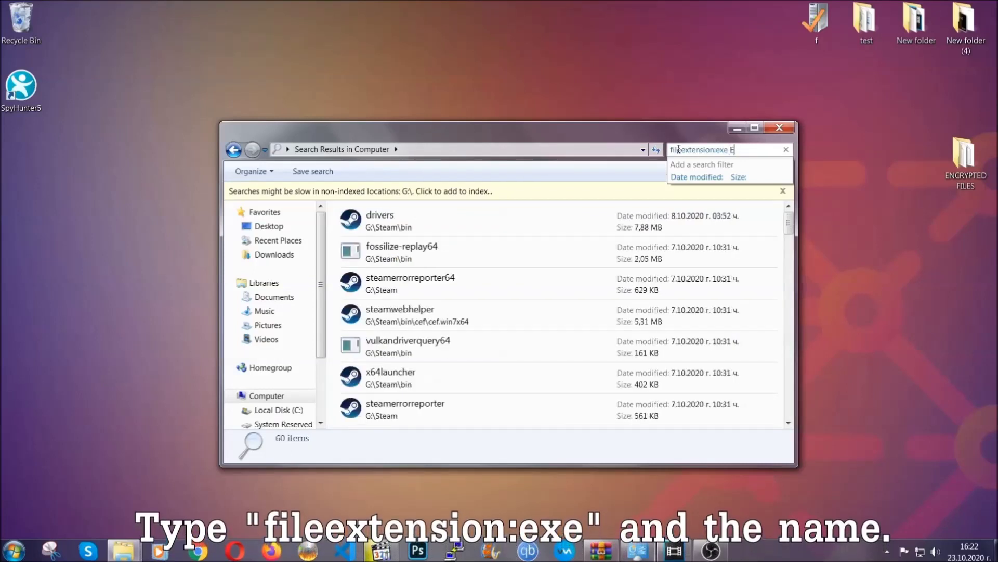
type("xampl")
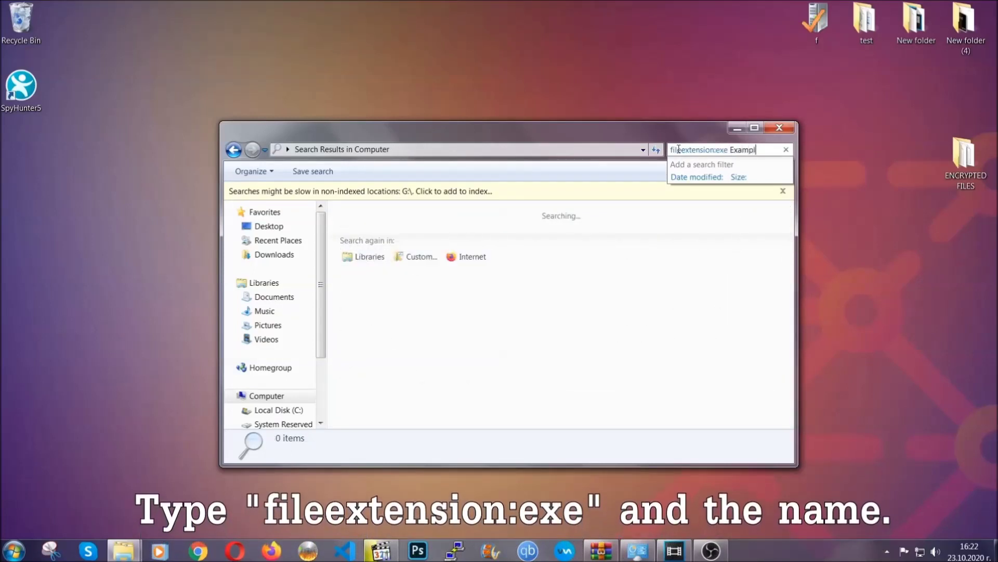
type("e Virus Name")
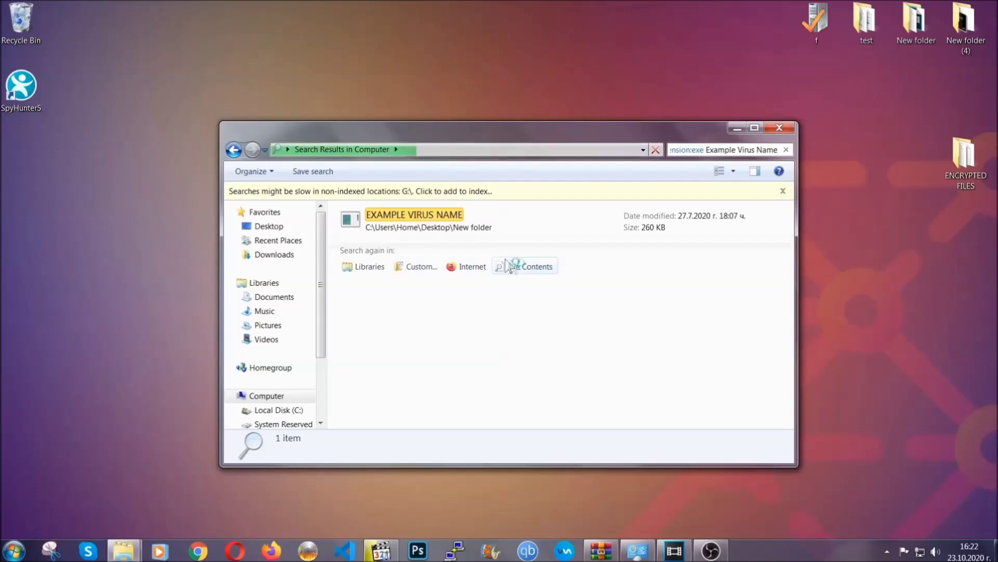
- Delete the found EXAMPLE VIRUS NAME file to the Recycle Bin and close the search
left_click(437, 215)
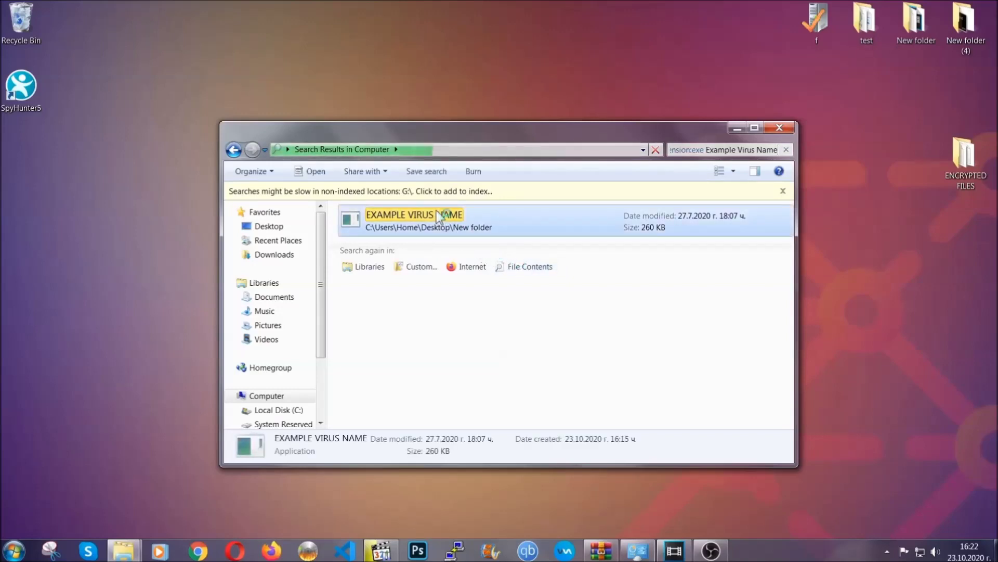
right_click(437, 214)
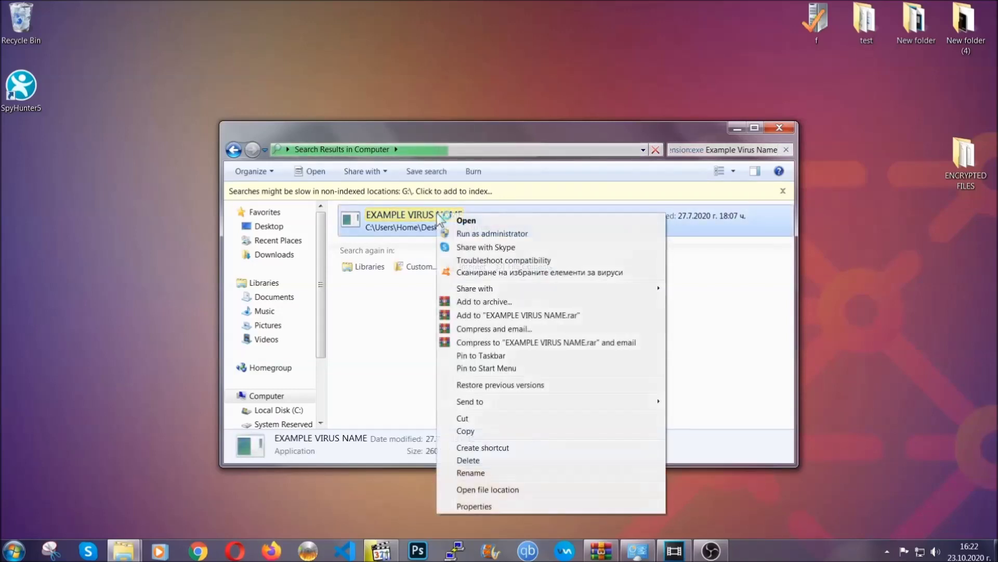
left_click(481, 460)
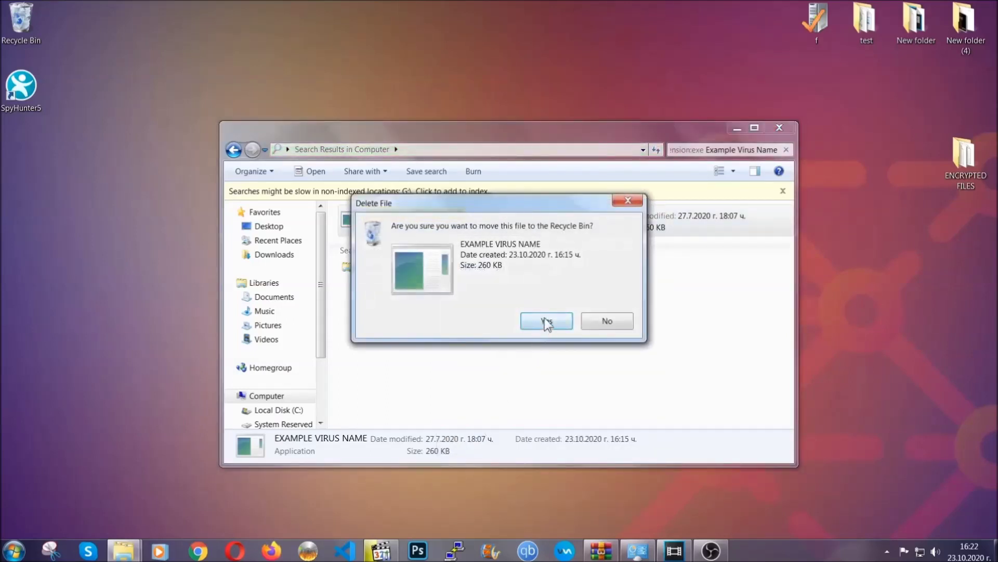
left_click(546, 321)
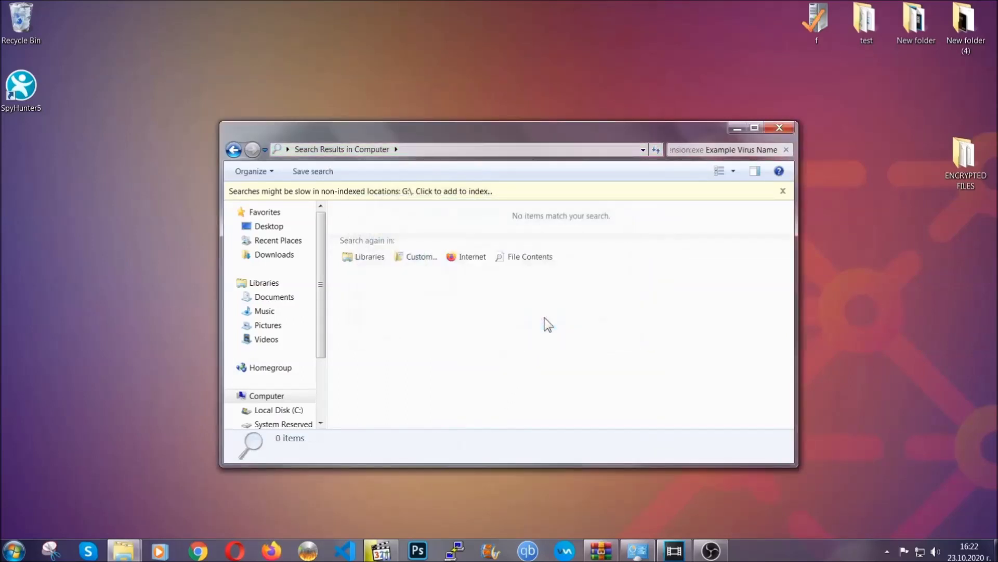
left_click(780, 128)
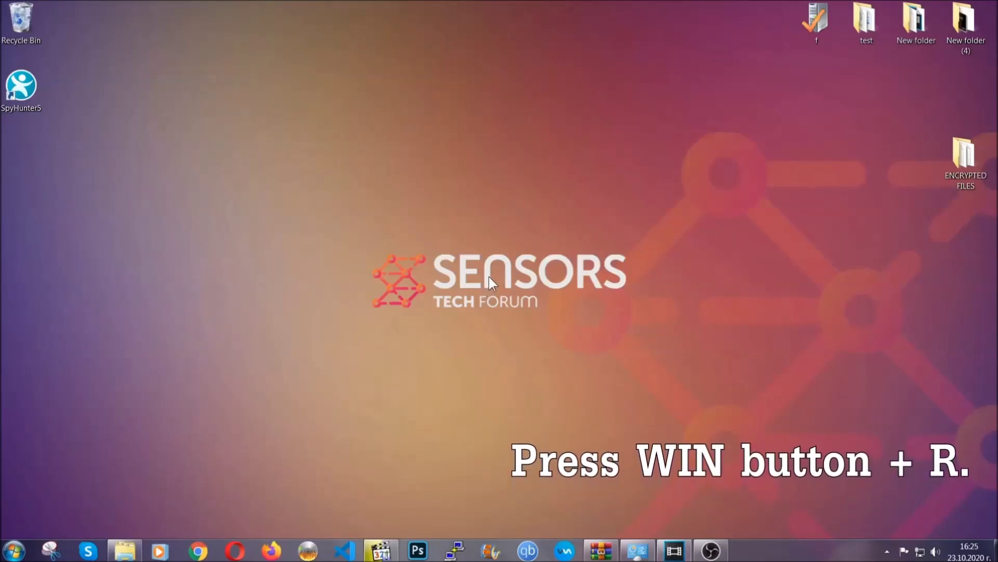
- Run REGEDIT from the Win+R dialog, replacing the old 'cmd' text
key("super+r")
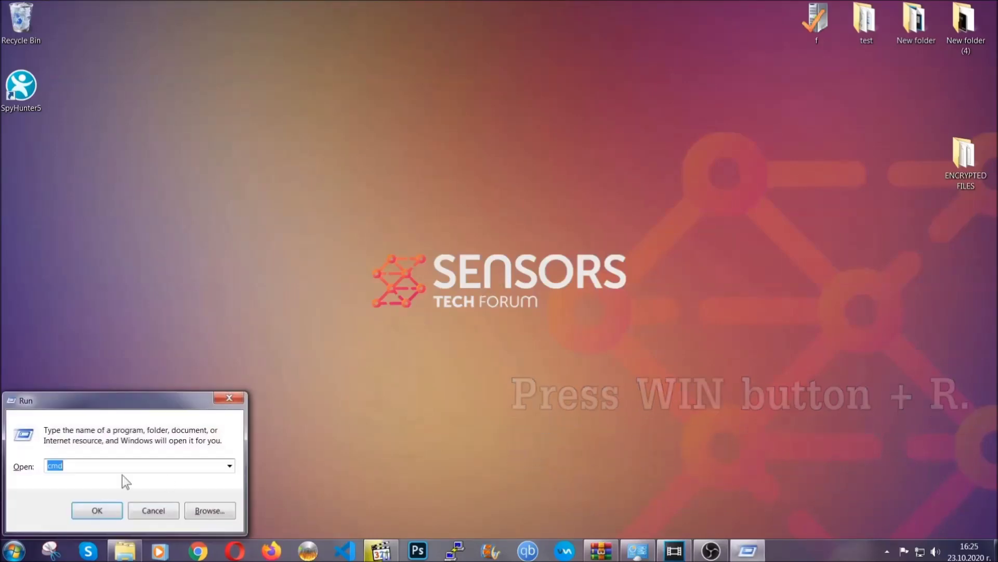
left_click(94, 466)
key("BackSpace")
key("BackSpace")
key("BackSpace")
type("REGEDIT")
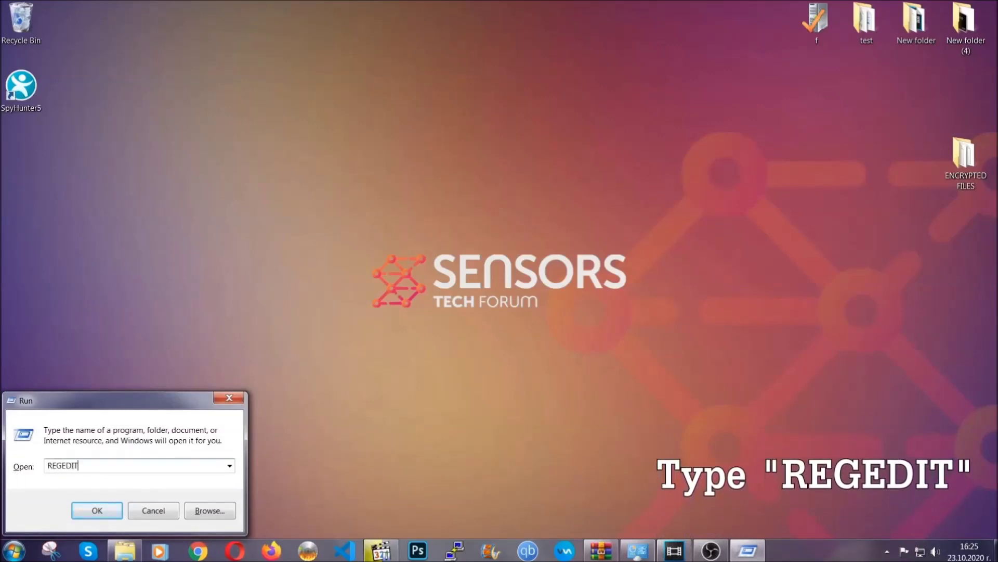
left_click(86, 509)
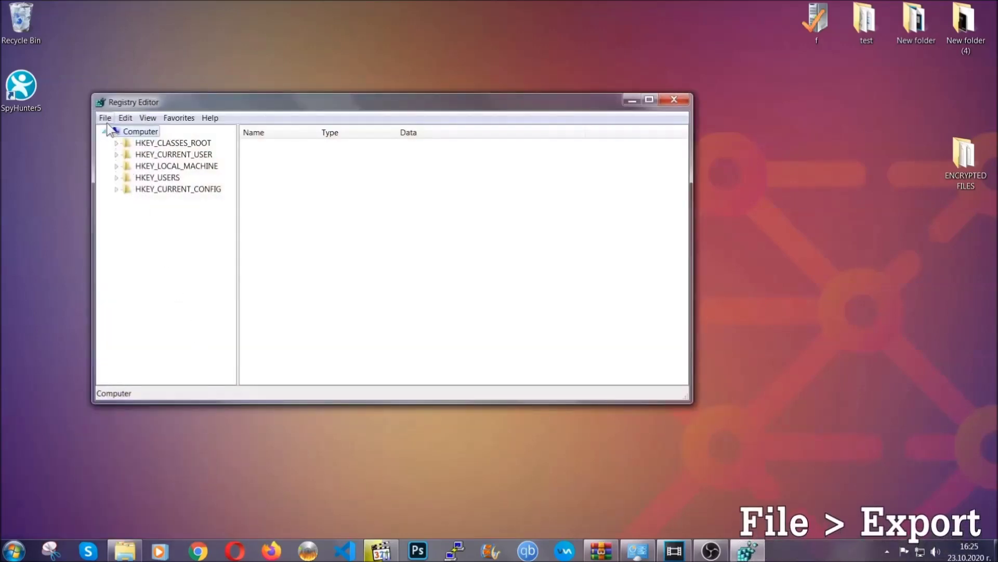
- Export the whole registry to a file named BACKUP on the Desktop
left_click(105, 117)
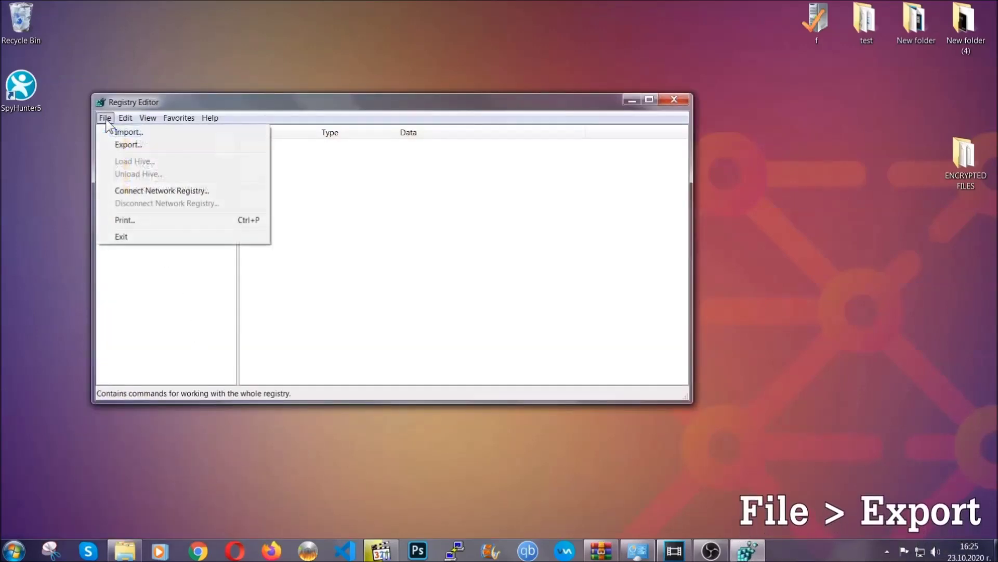
left_click(129, 144)
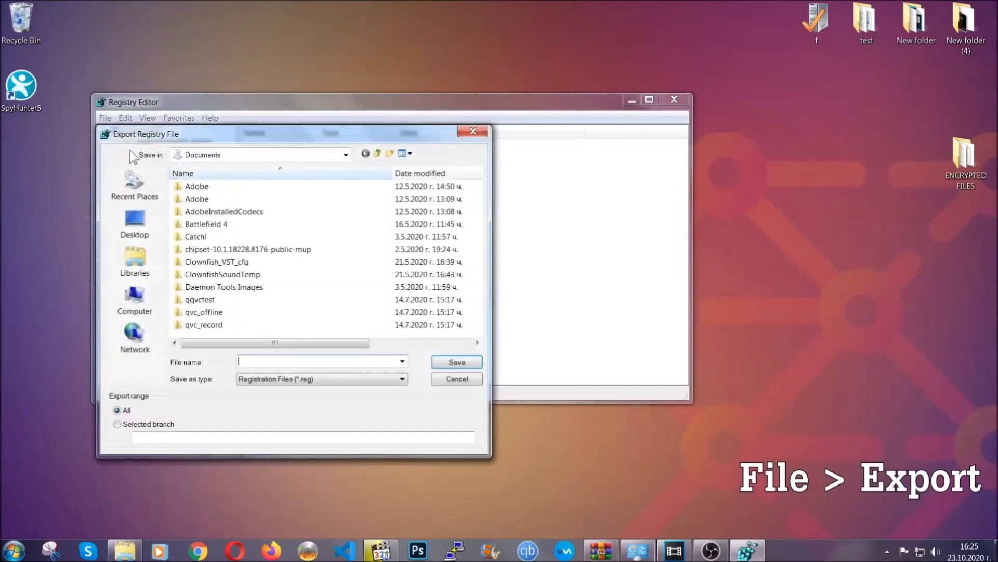
left_click(129, 220)
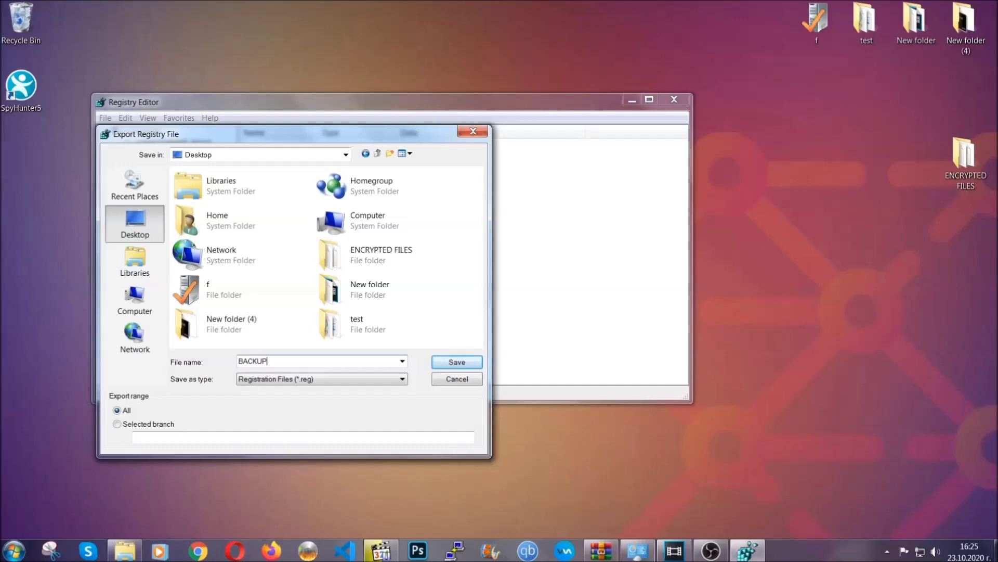
left_click(453, 367)
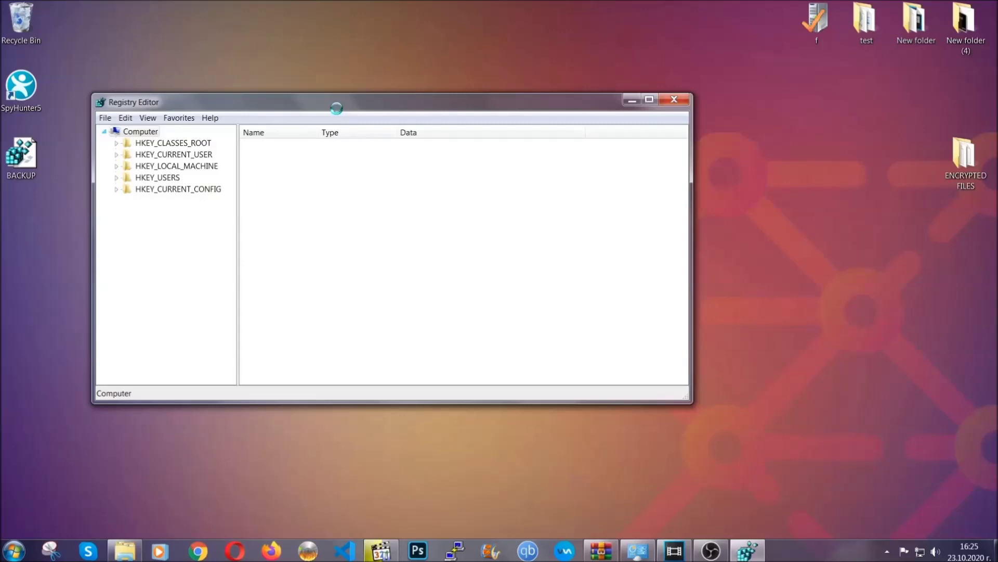
left_click_drag(336, 109, 436, 140)
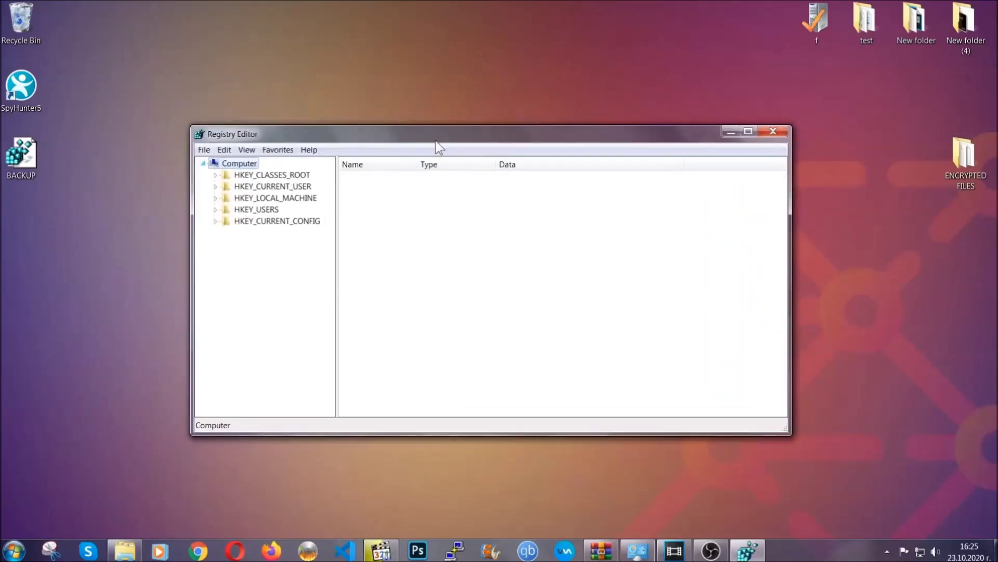
left_click(204, 151)
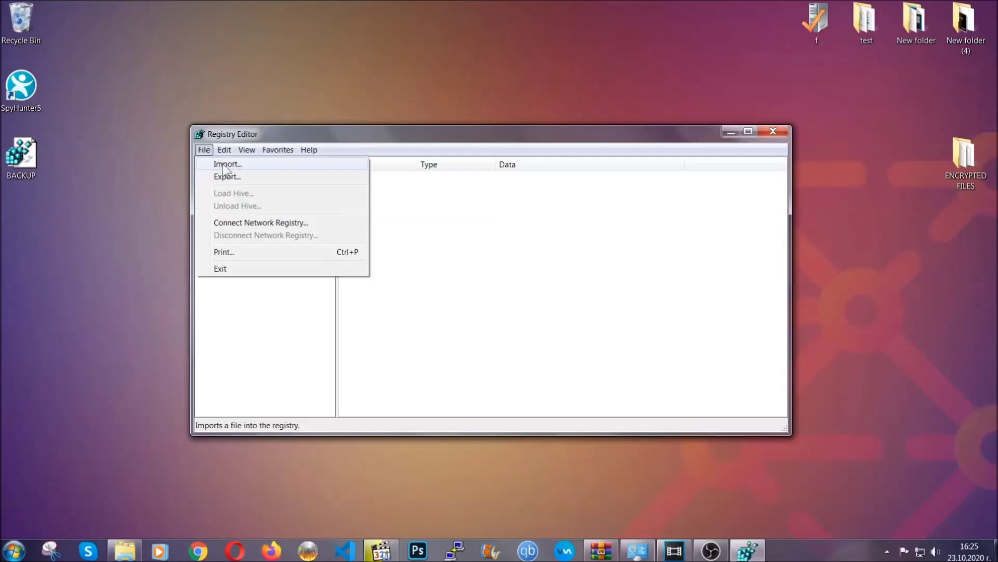
left_click(205, 150)
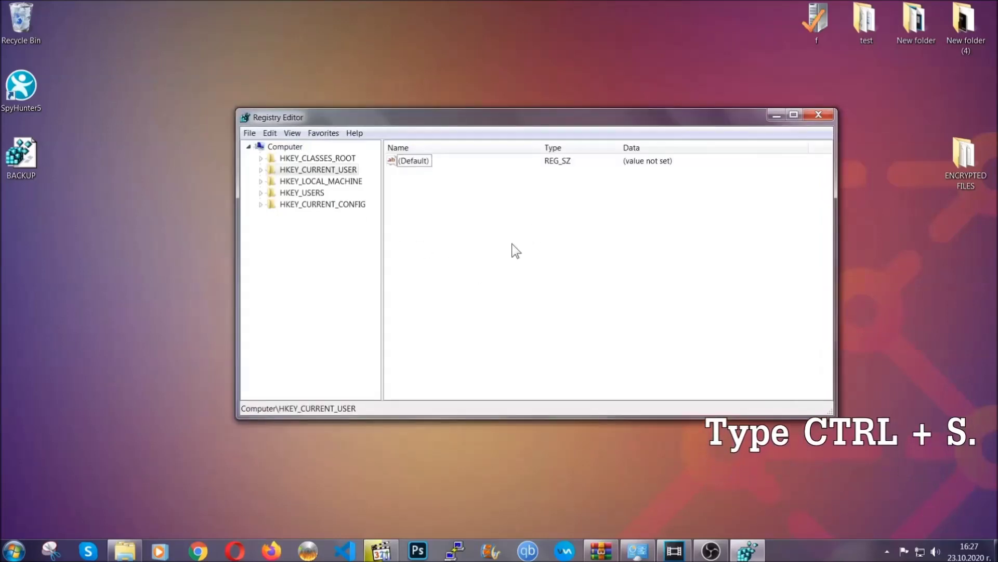
- Search the registry for RunOnce and select the Run key under CurrentVersion
key("ctrl+f")
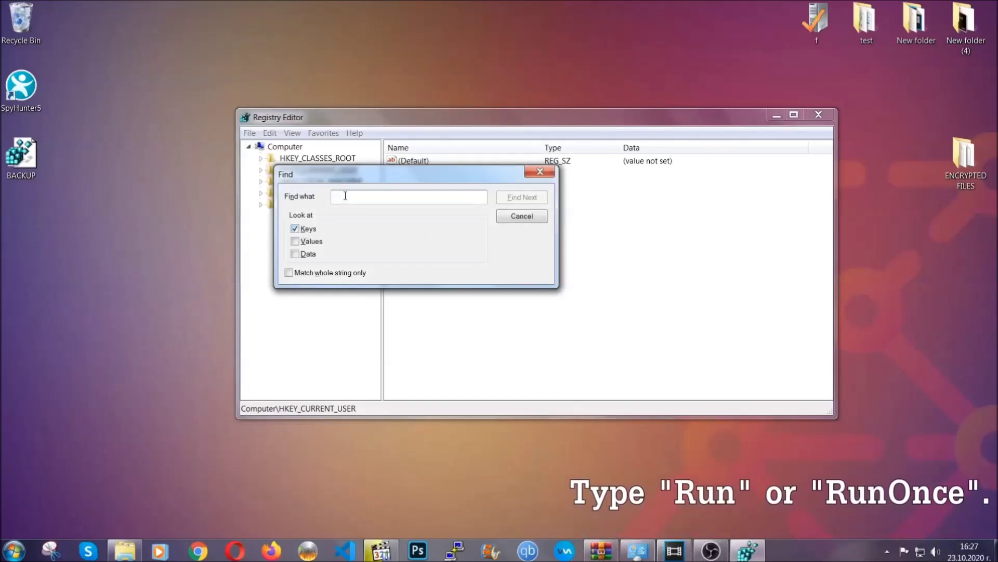
type("RunO")
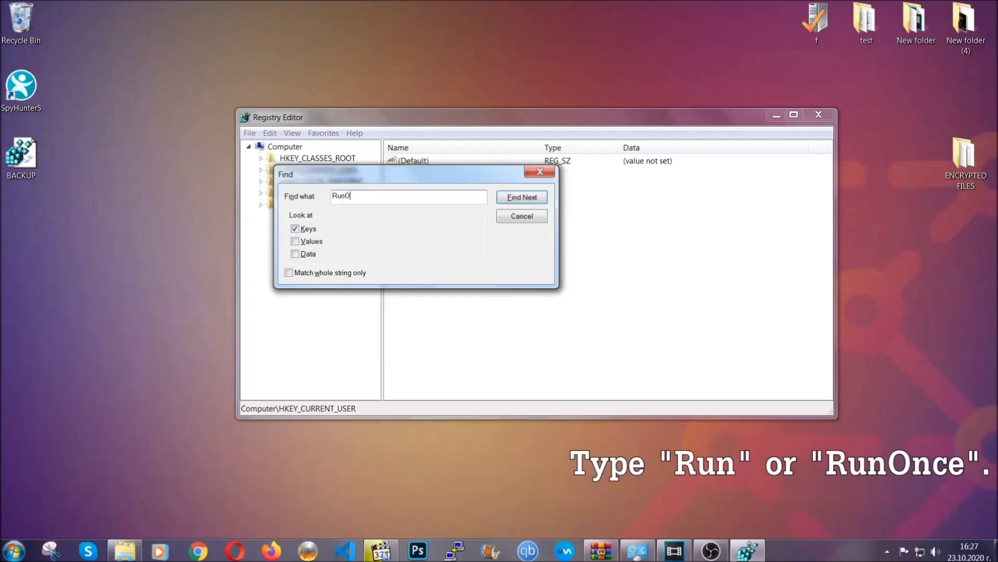
type("nce")
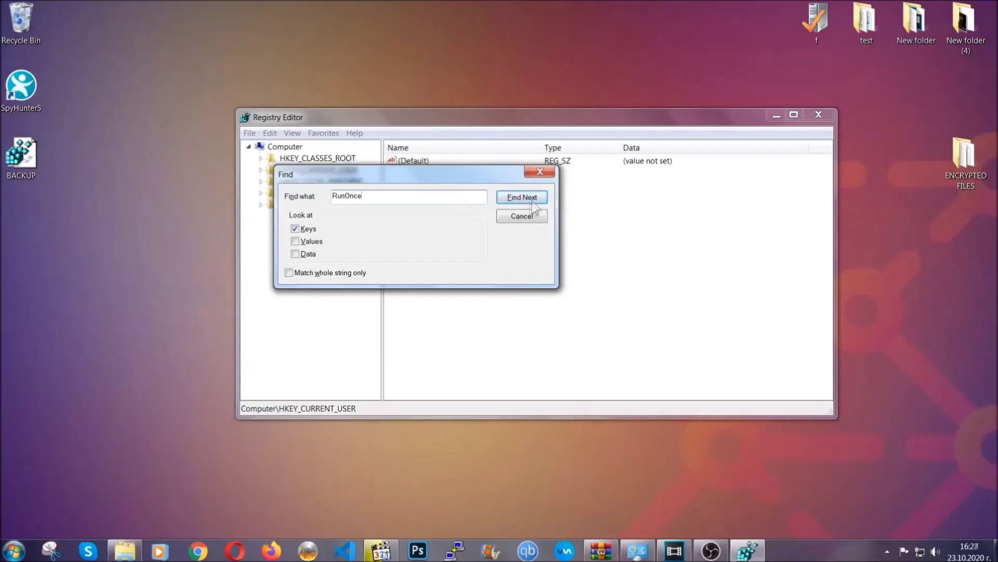
left_click(521, 198)
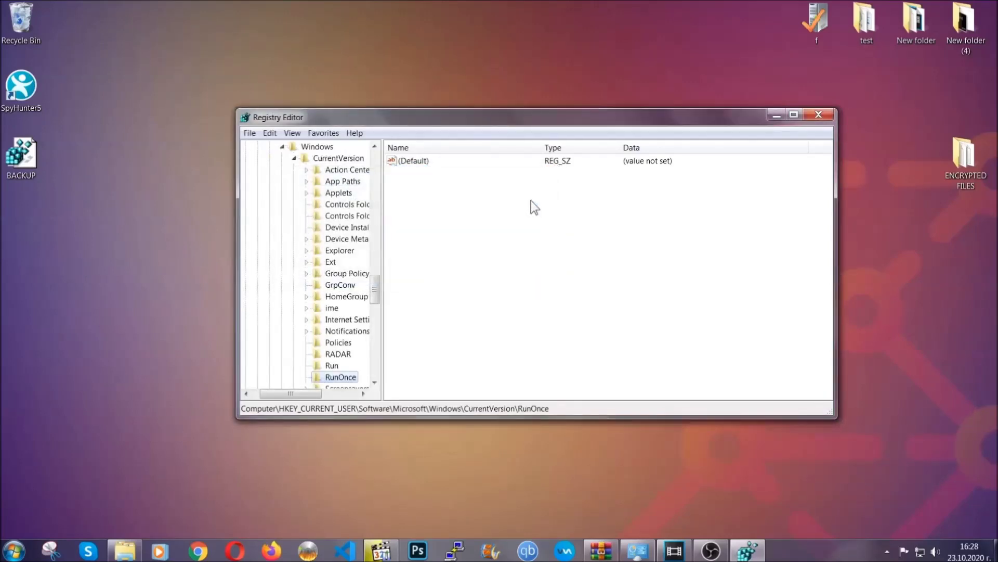
scroll(382, 288, "down", 2)
scroll(376, 299, "down", 1)
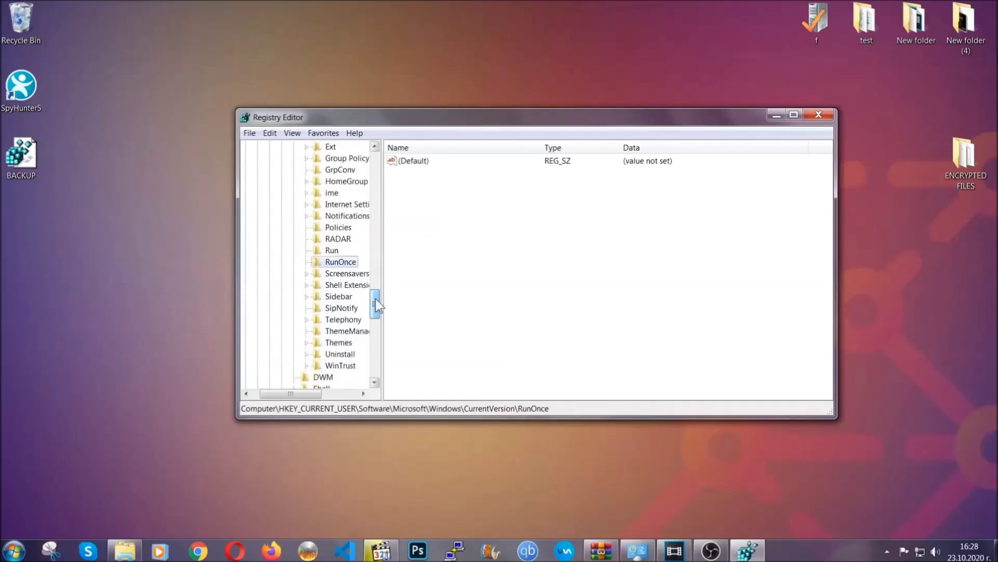
left_click(331, 250)
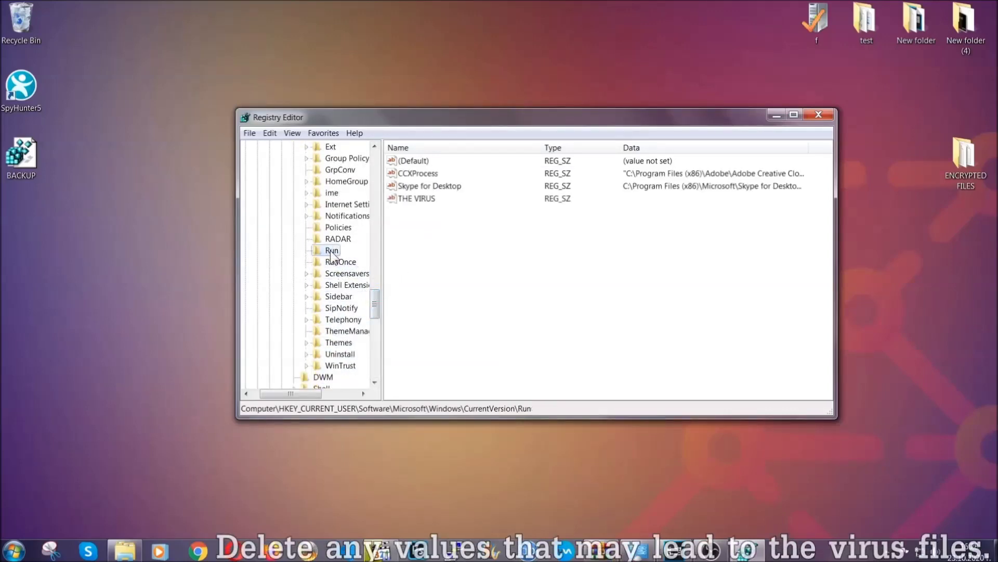
- Delete THE VIRUS value from the Run startup key, confirming the removal
left_click(410, 200)
right_click(409, 200)
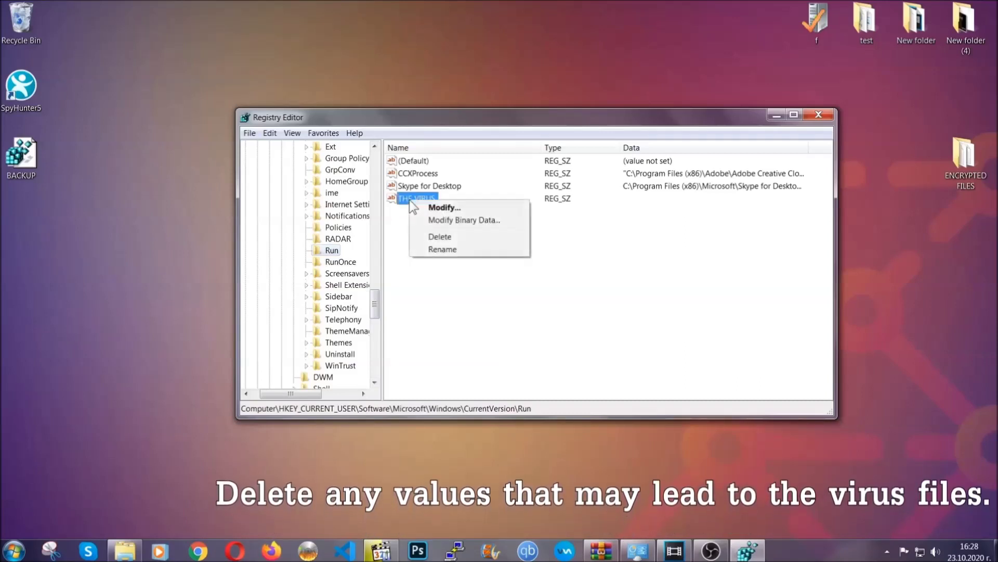
left_click(430, 237)
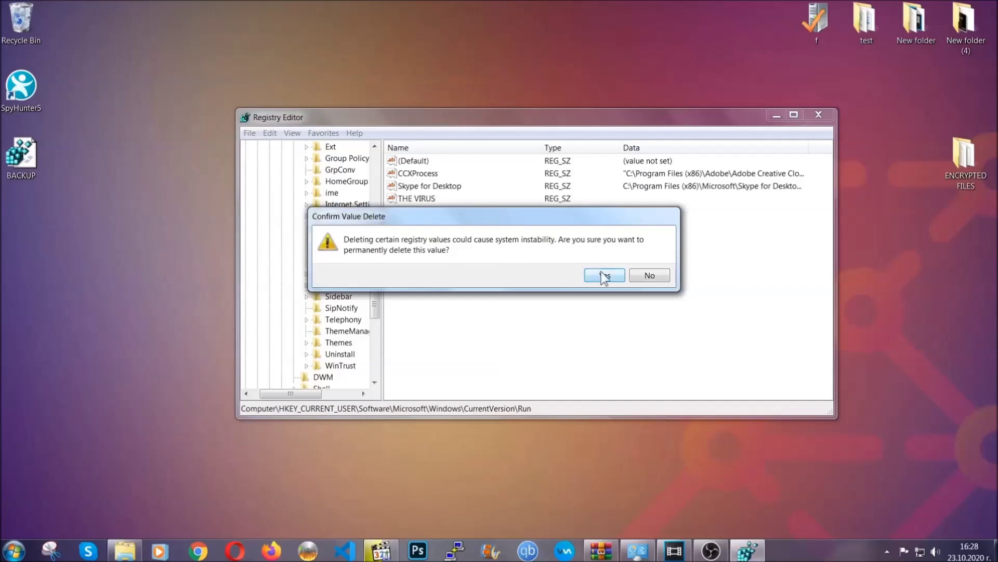
left_click(605, 276)
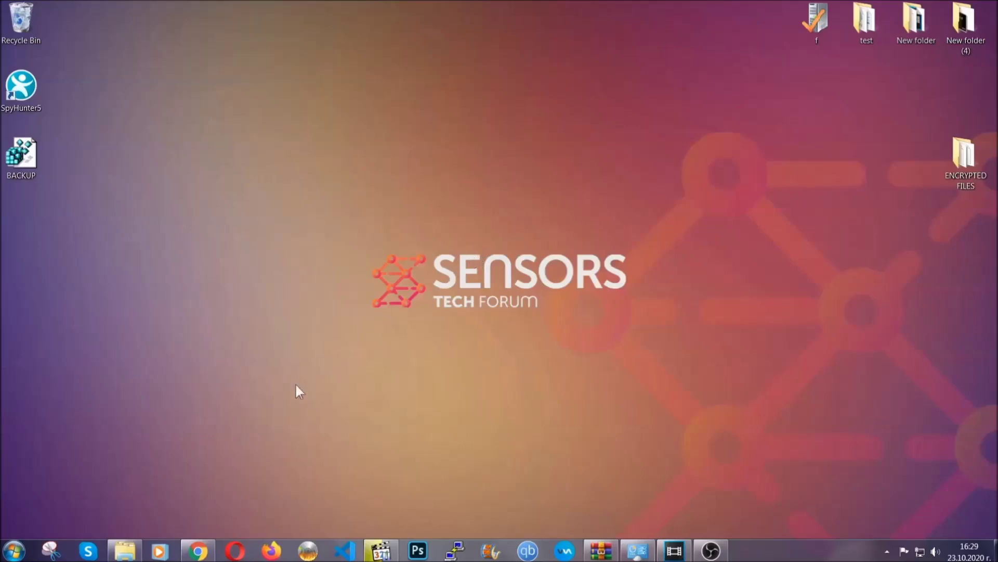
- Switch to Chrome and select the recovery article's web address
left_click(200, 553)
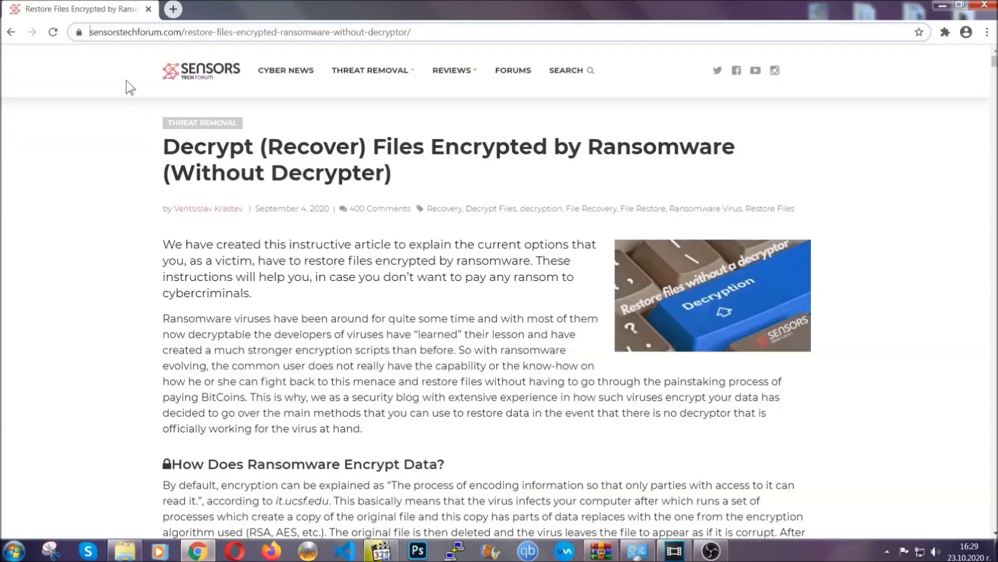
left_click_drag(89, 32, 449, 36)
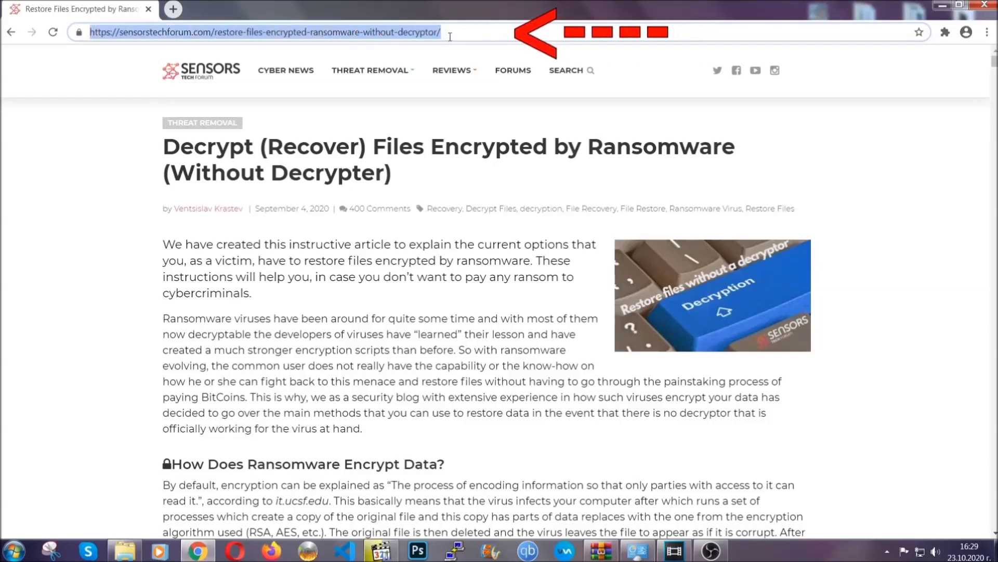
mouse_move(453, 70)
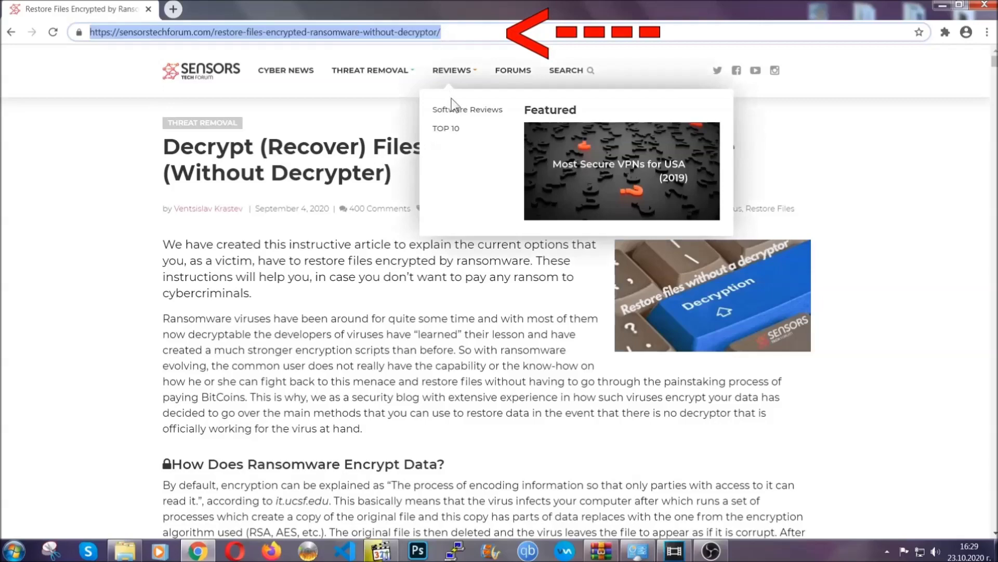
scroll(513, 284, "down", 3)
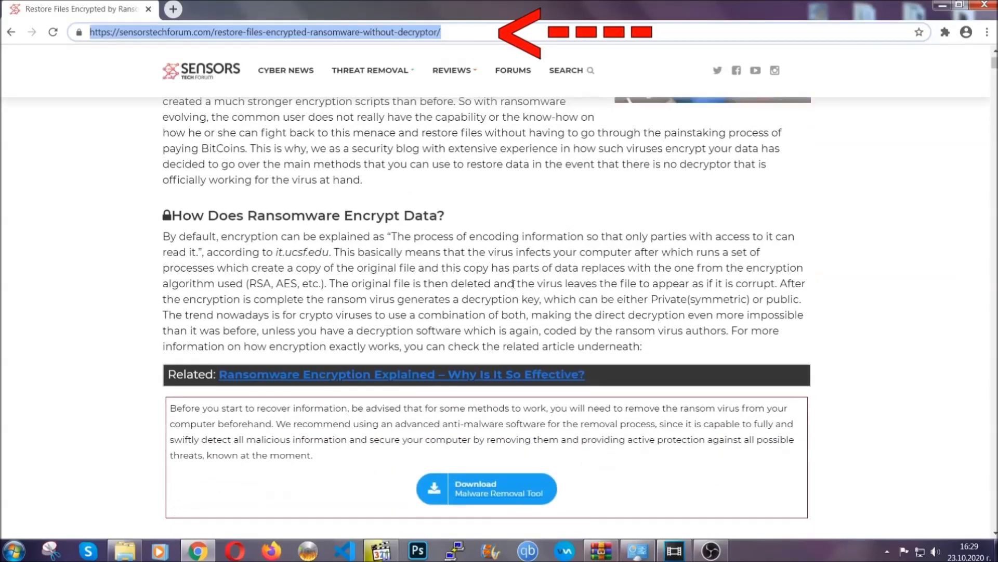
scroll(514, 284, "down", 1)
scroll(513, 284, "down", 2)
scroll(514, 284, "down", 2)
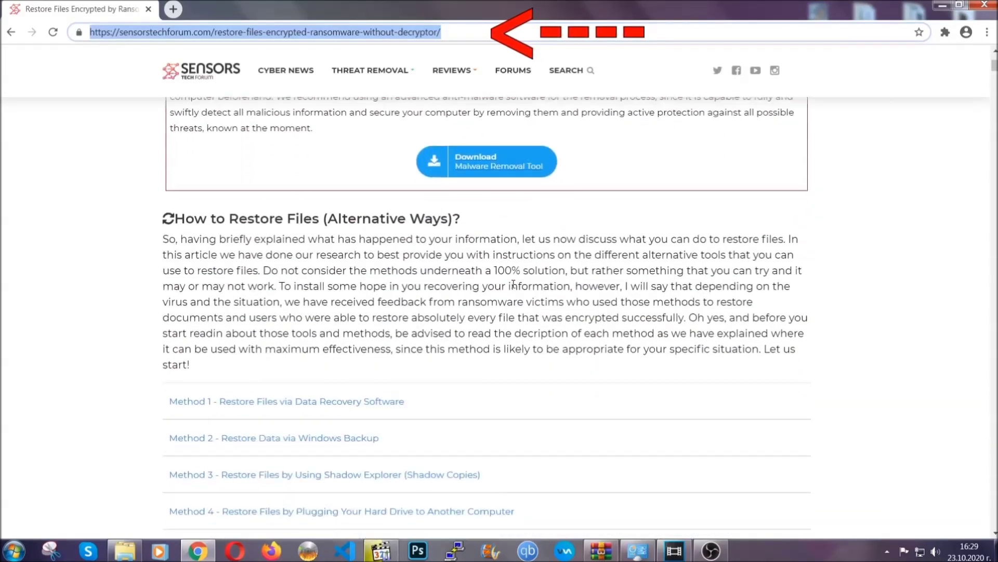
scroll(513, 284, "down", 1)
scroll(513, 286, "down", 1)
scroll(479, 290, "down", 1)
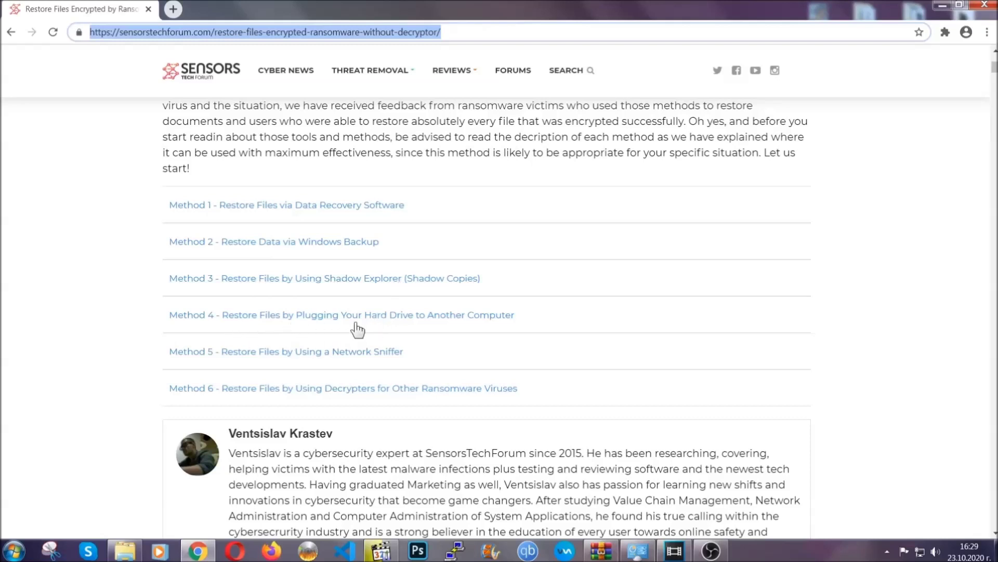
- Expand Method 2 (Windows Backup) and briefly select its summary table text
left_click(310, 240)
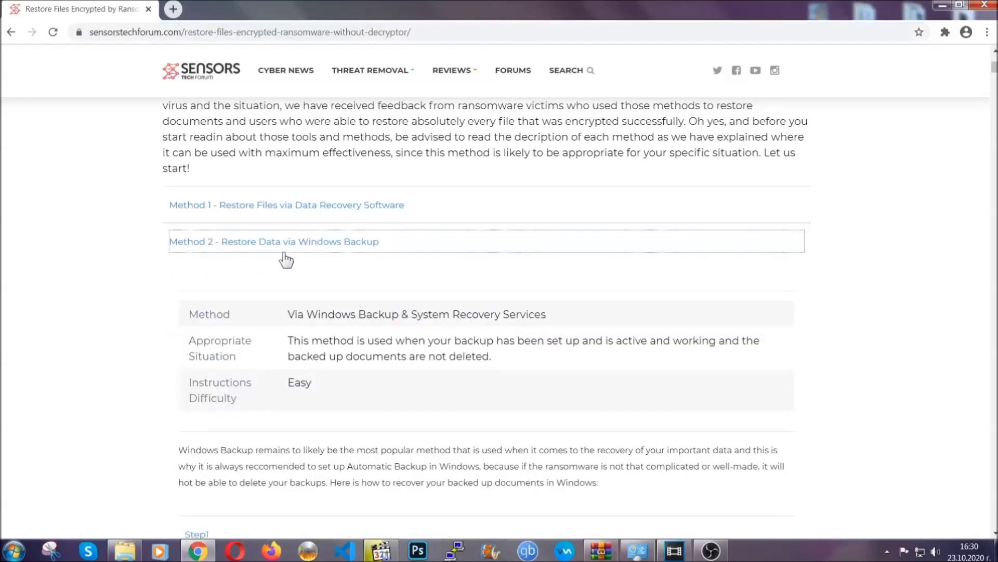
left_click_drag(298, 297, 351, 388)
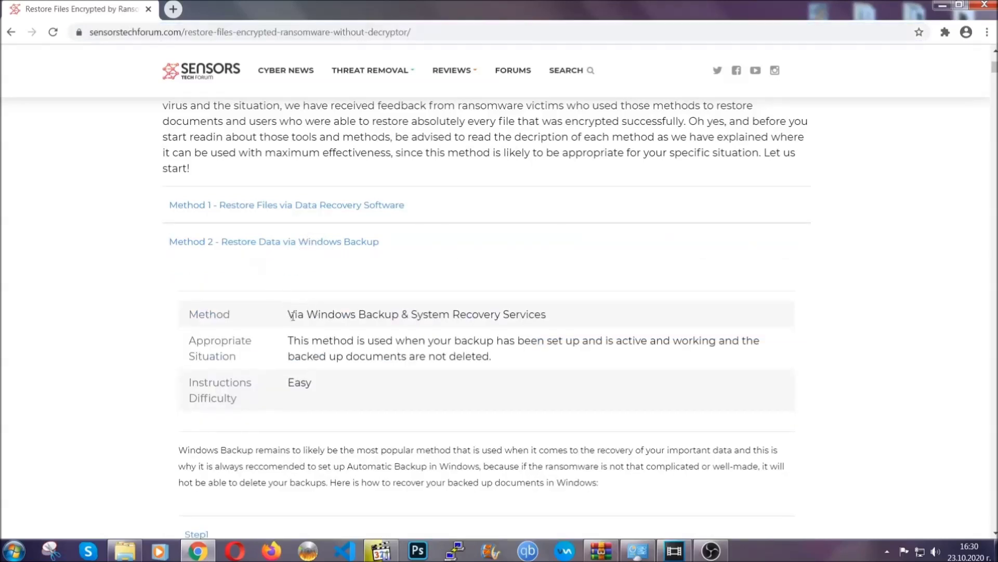
left_click(353, 391)
scroll(357, 388, "down", 3)
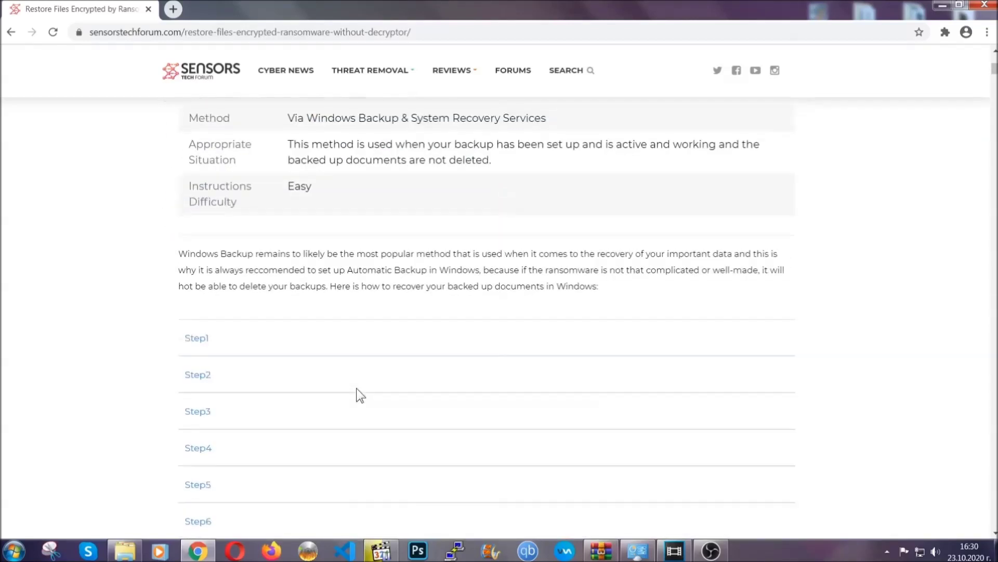
scroll(357, 388, "down", 1)
- Expand the Step 1, Step 2 and Step 3 instructions, then minimize the browser to the desktop
left_click(205, 274)
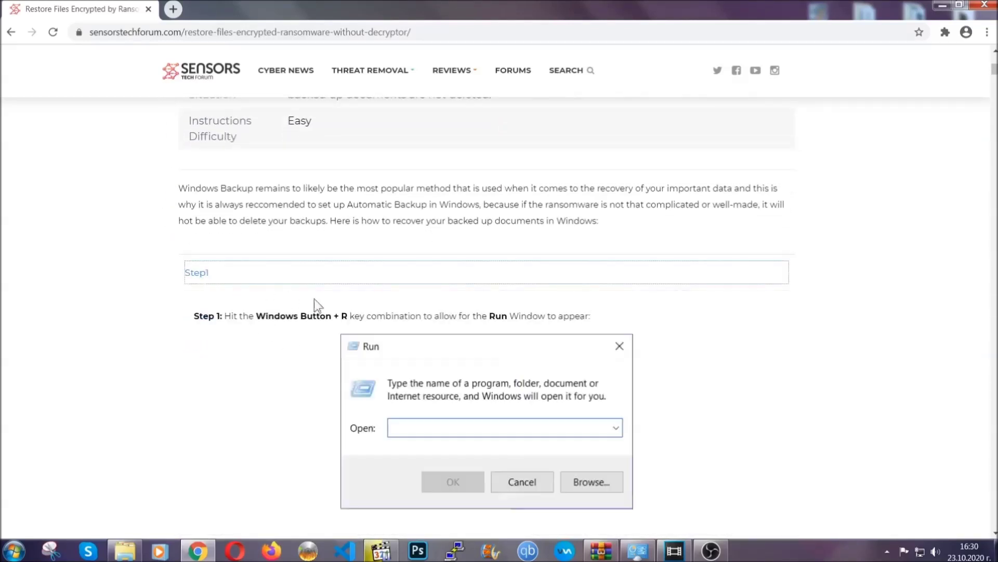
scroll(469, 328, "down", 3)
left_click(234, 327)
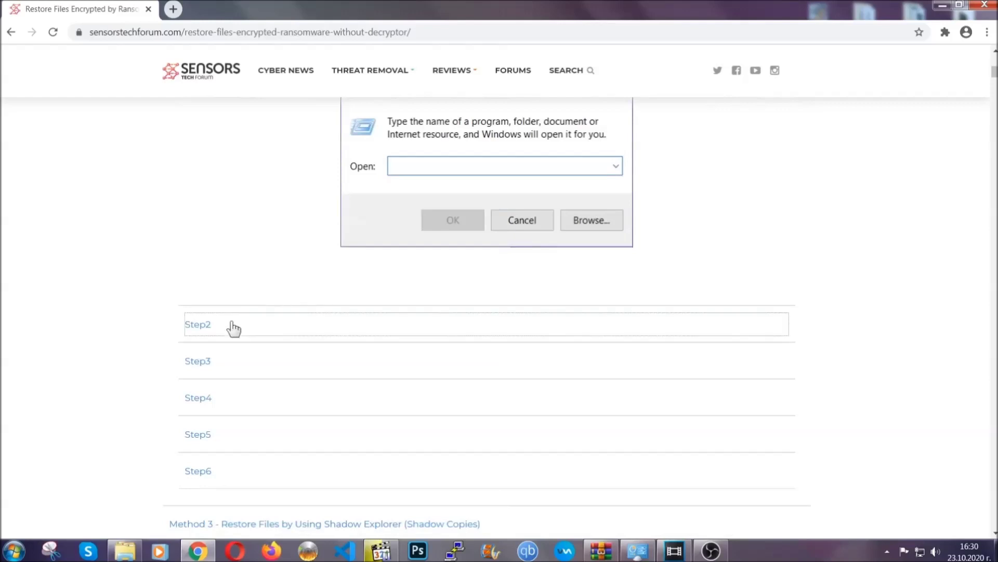
scroll(414, 330, "down", 4)
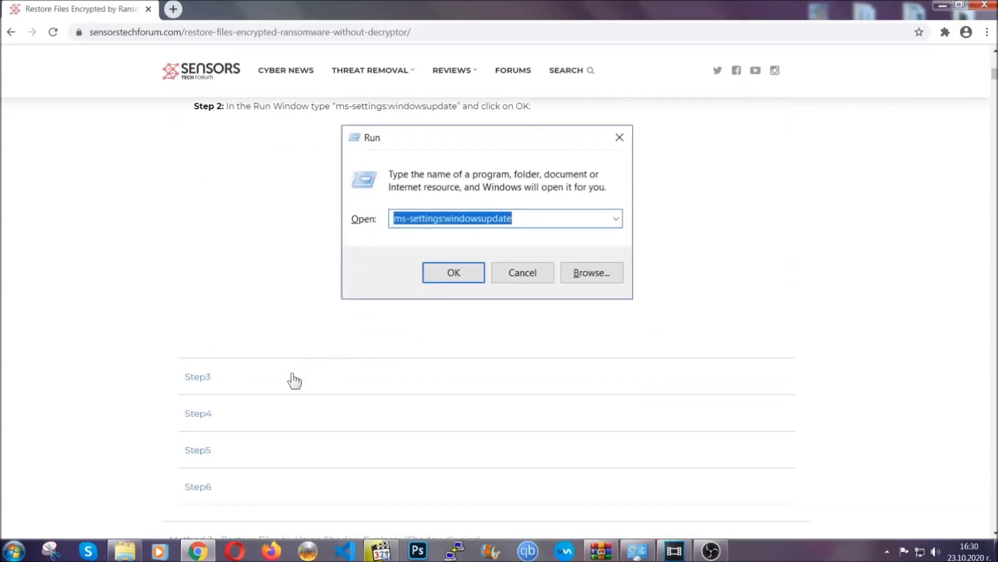
left_click(295, 378)
scroll(351, 361, "down", 3)
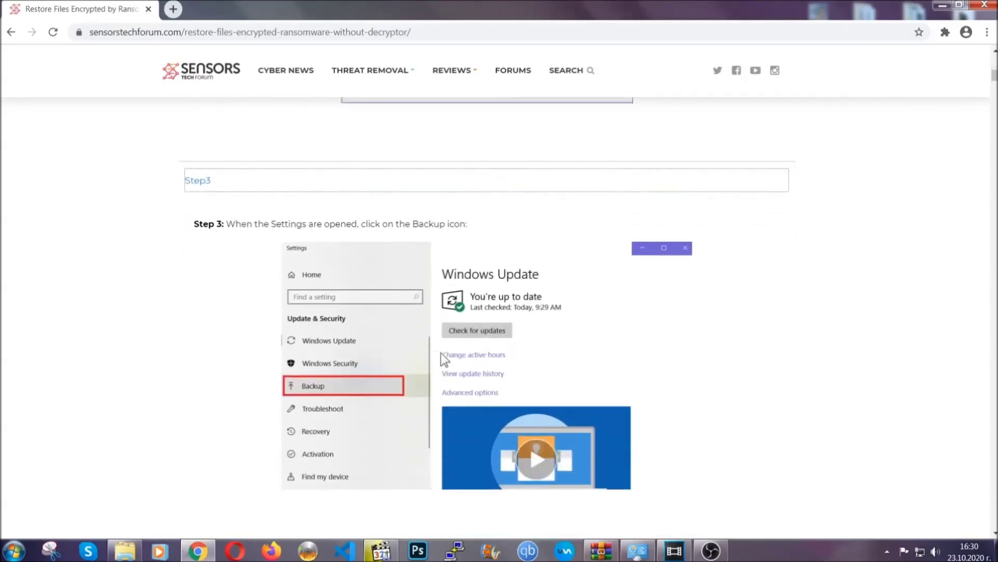
scroll(441, 355, "down", 2)
scroll(440, 358, "down", 1)
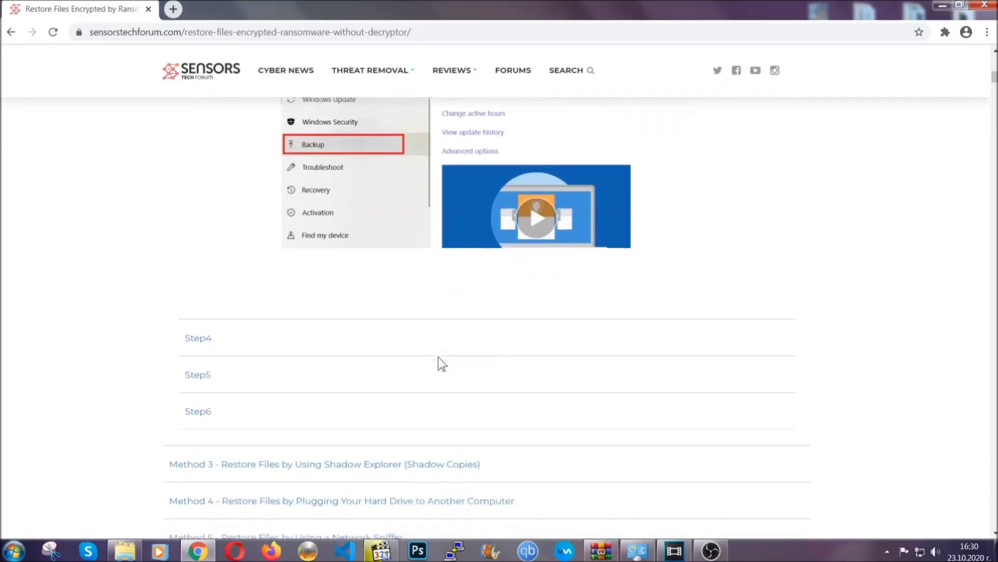
scroll(438, 360, "down", 1)
scroll(438, 359, "down", 2)
scroll(438, 359, "down", 2)
scroll(438, 359, "down", 1)
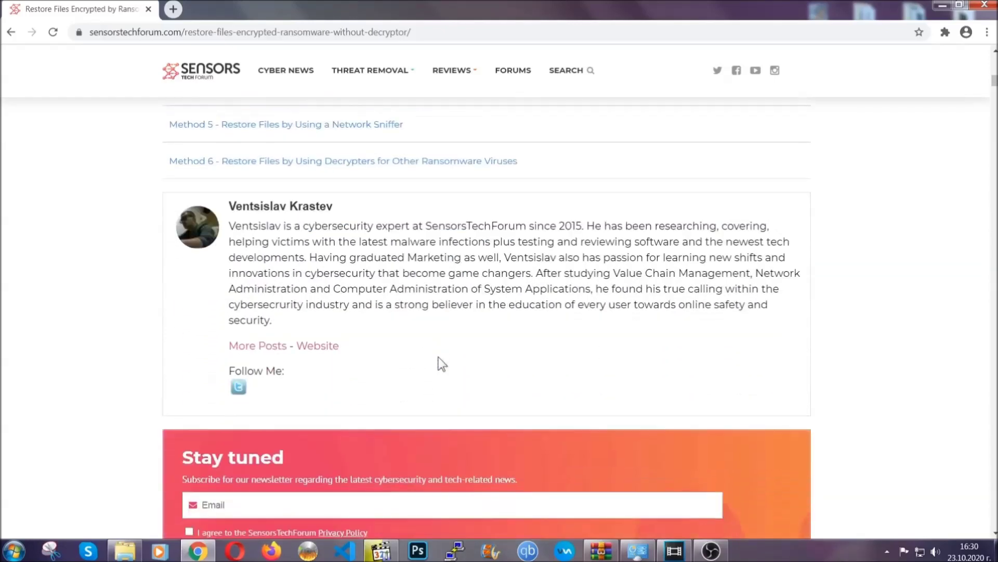
scroll(438, 359, "up", 3)
scroll(437, 367, "up", 5)
scroll(437, 371, "up", 4)
scroll(437, 373, "up", 4)
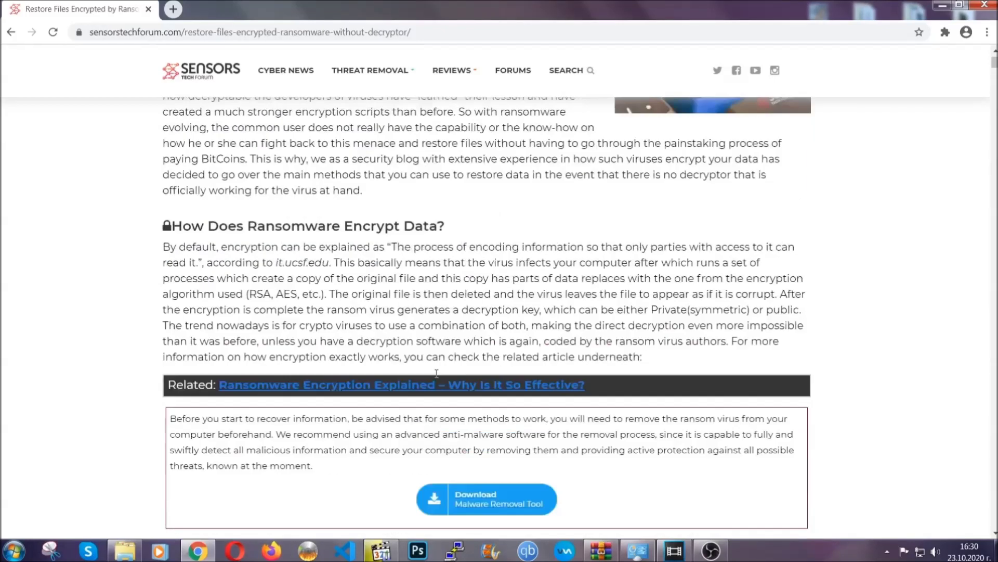
scroll(436, 373, "up", 3)
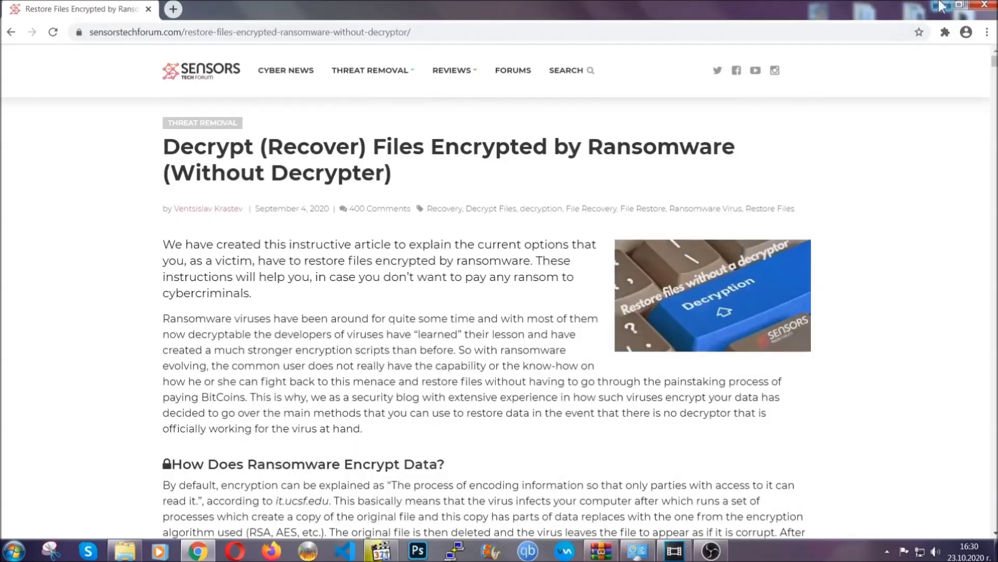
left_click(940, 7)
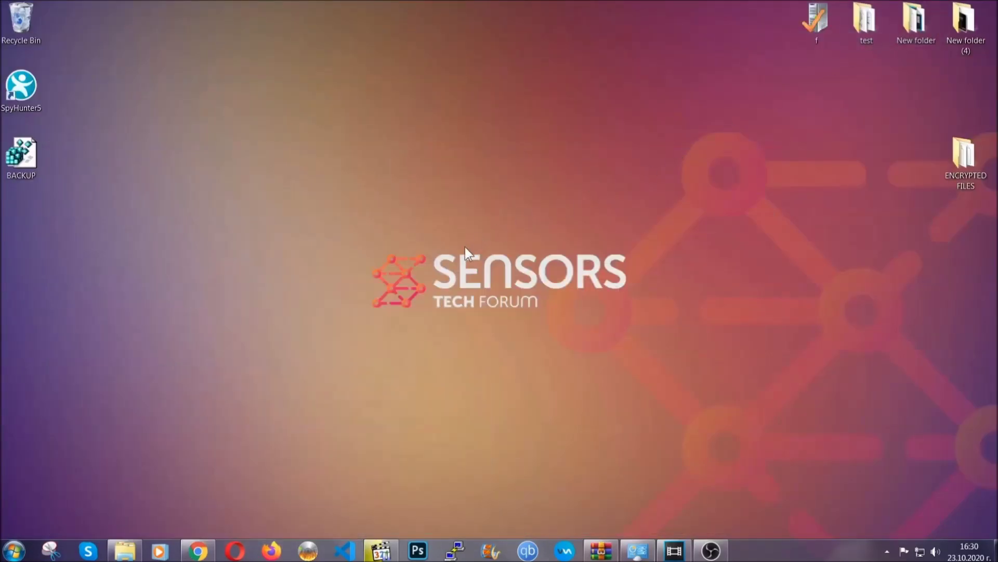